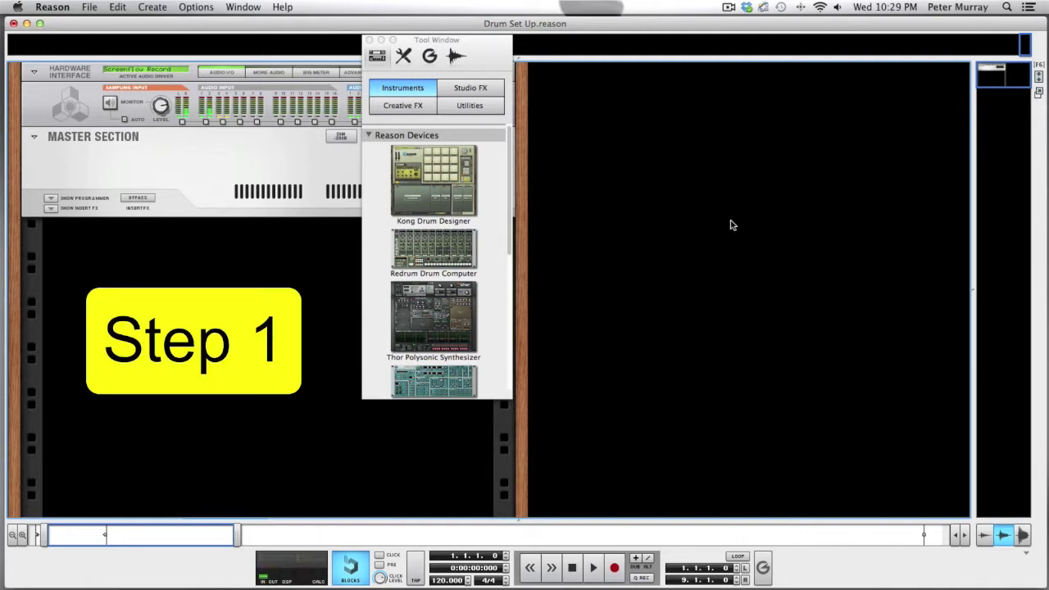
# - Add eight Mix Channel devices from the Utilities device list into the rack
pyautogui.click(464, 107)
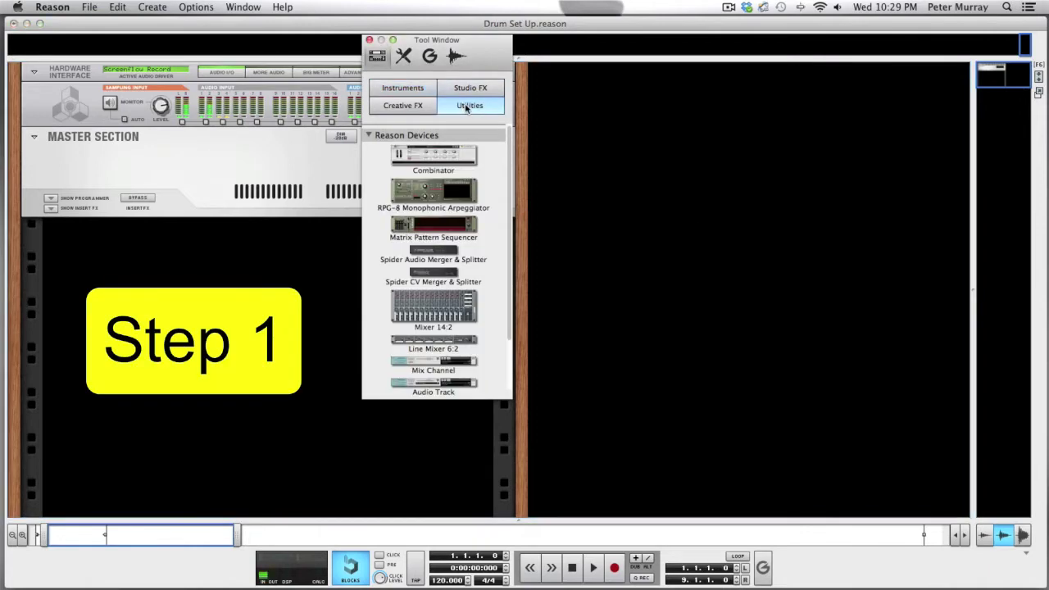
pyautogui.doubleClick(440, 366)
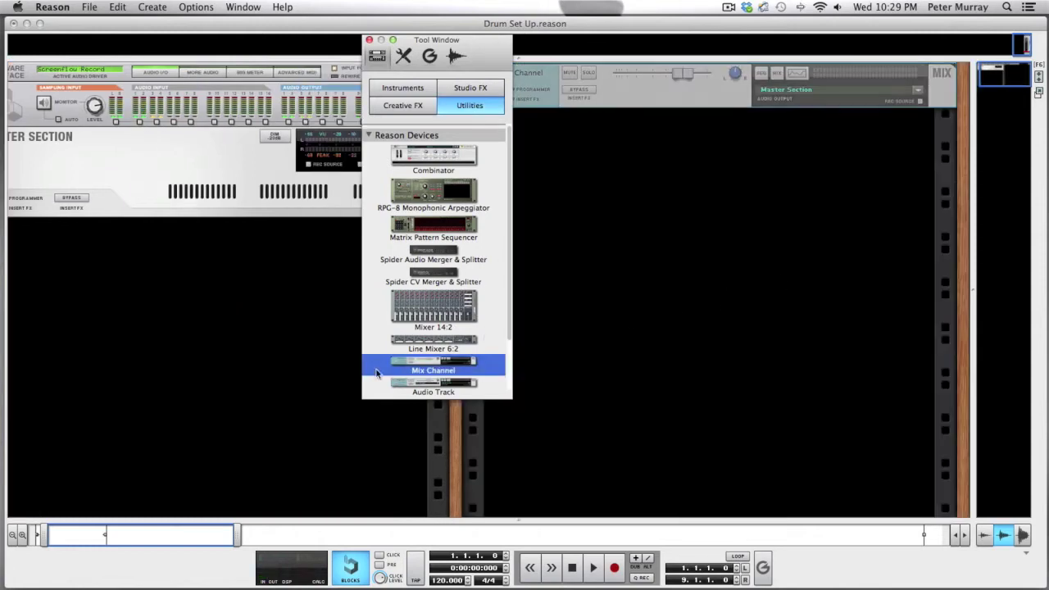
pyautogui.doubleClick(434, 363)
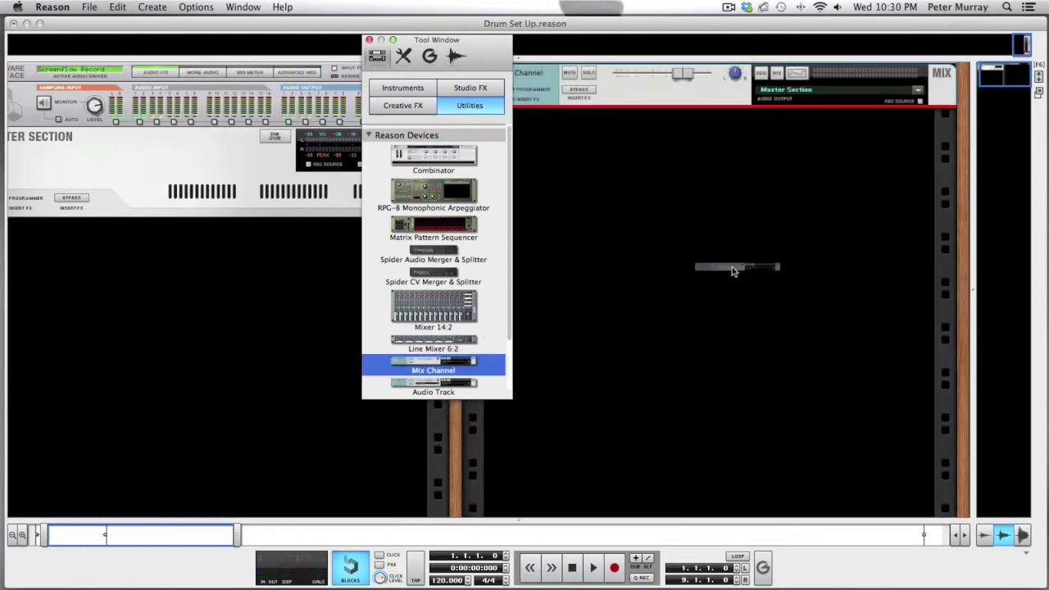
pyautogui.doubleClick(423, 368)
pyautogui.moveTo(423, 369); pyautogui.dragTo(756, 322)
pyautogui.doubleClick(426, 365)
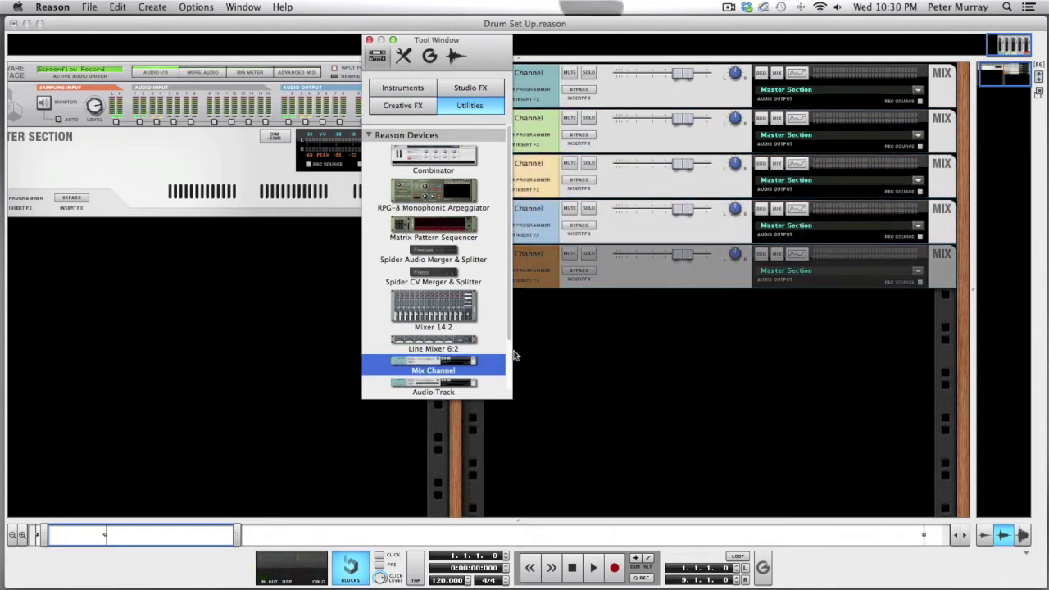
pyautogui.moveTo(407, 362); pyautogui.dragTo(685, 379)
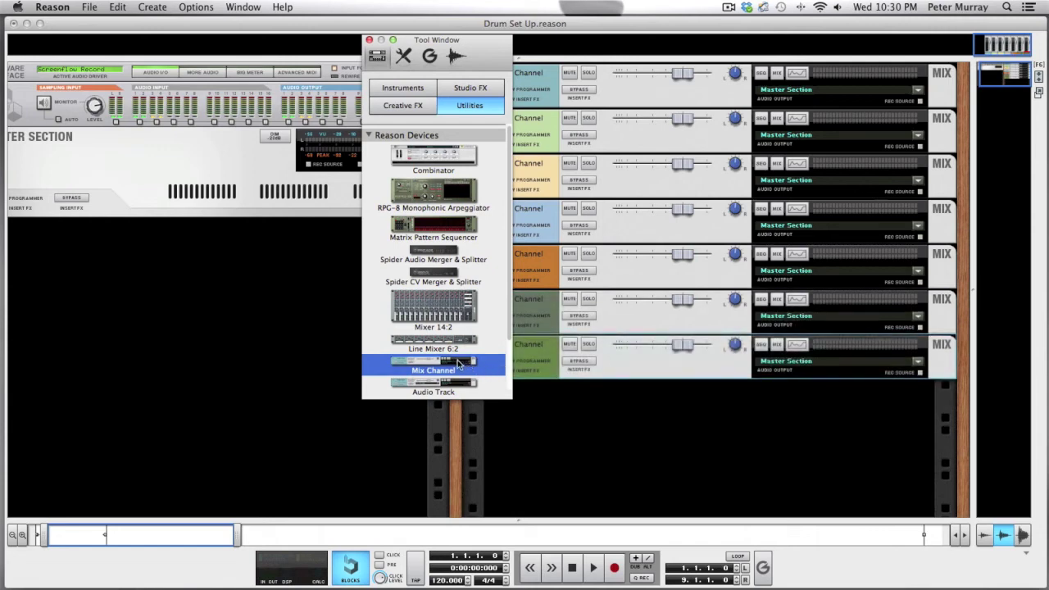
pyautogui.moveTo(448, 363); pyautogui.dragTo(739, 426)
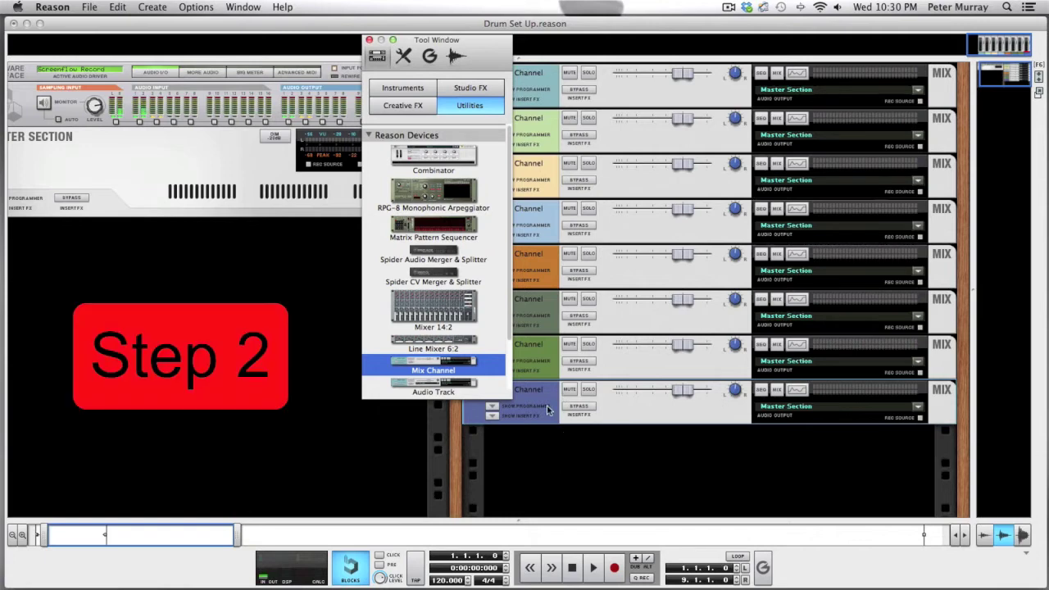
# - Select all eight mix channels and set their track colour to Red
pyautogui.click(647, 416)
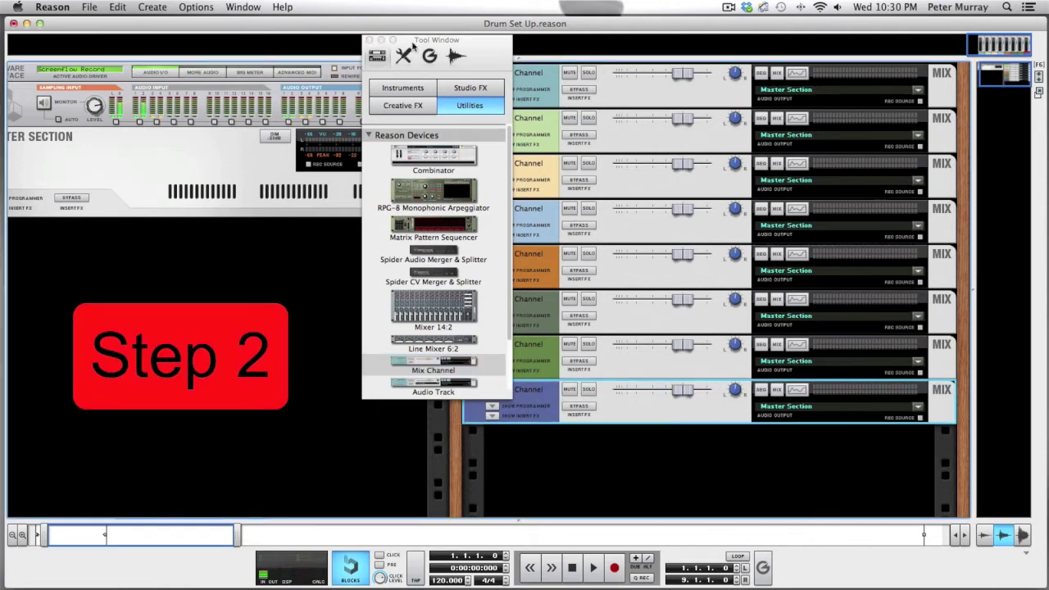
pyautogui.moveTo(496, 43); pyautogui.dragTo(427, 46)
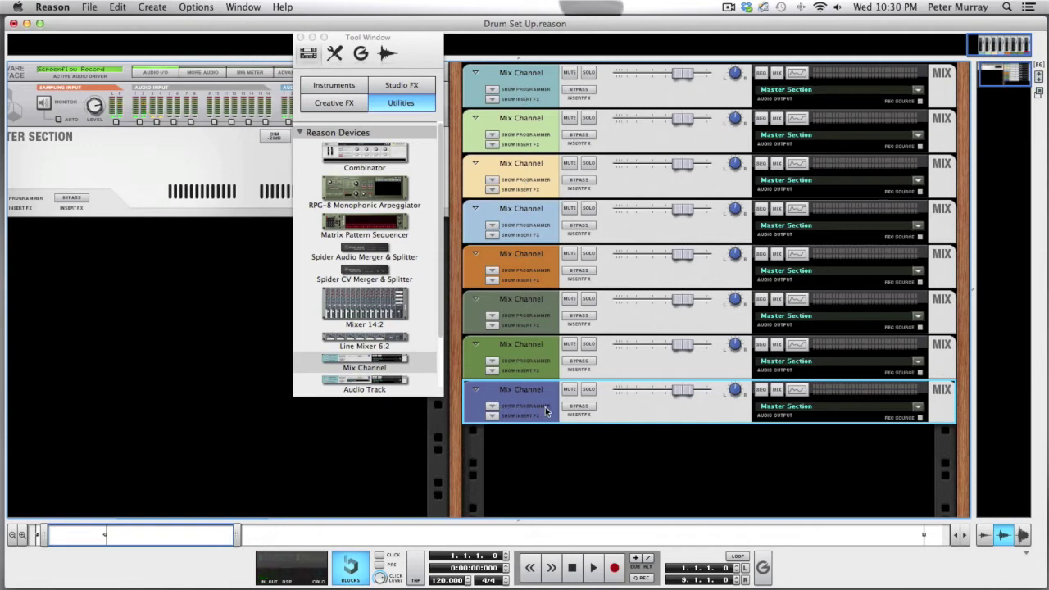
pyautogui.press('super+a')
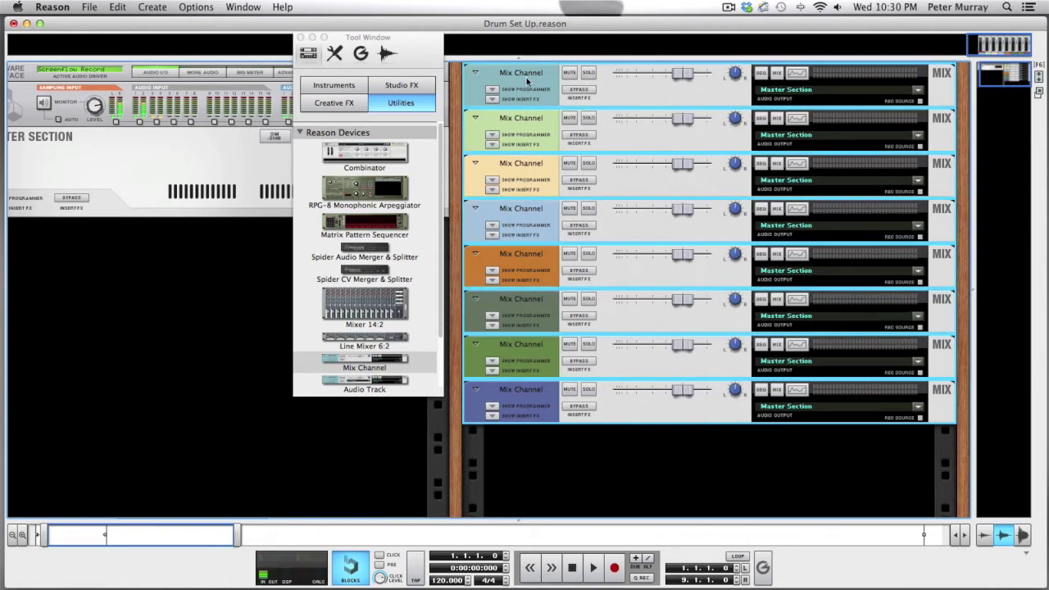
pyautogui.rightClick(523, 79)
pyautogui.moveTo(611, 406)
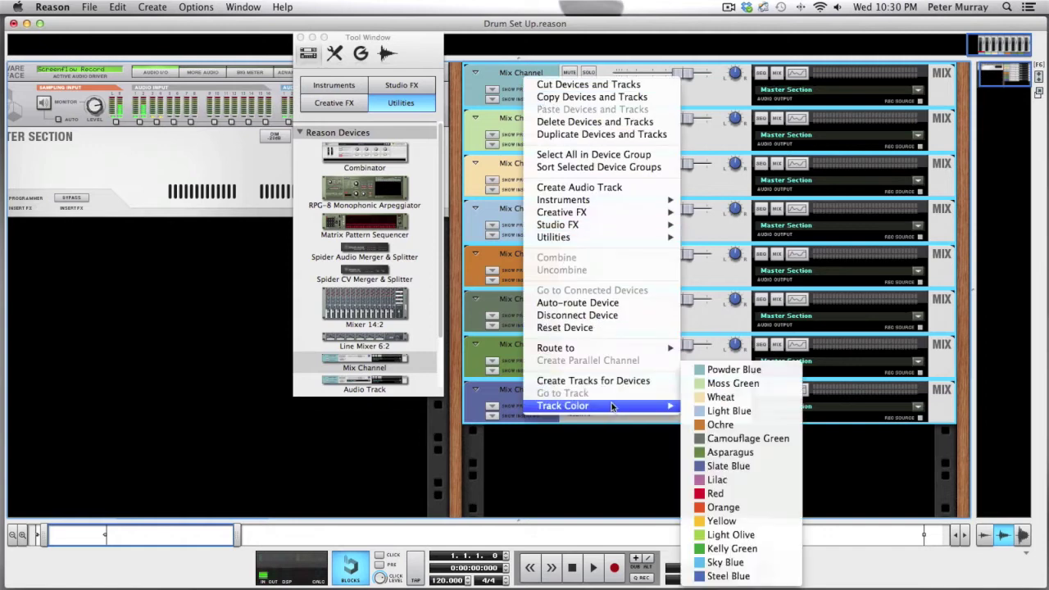
pyautogui.click(725, 493)
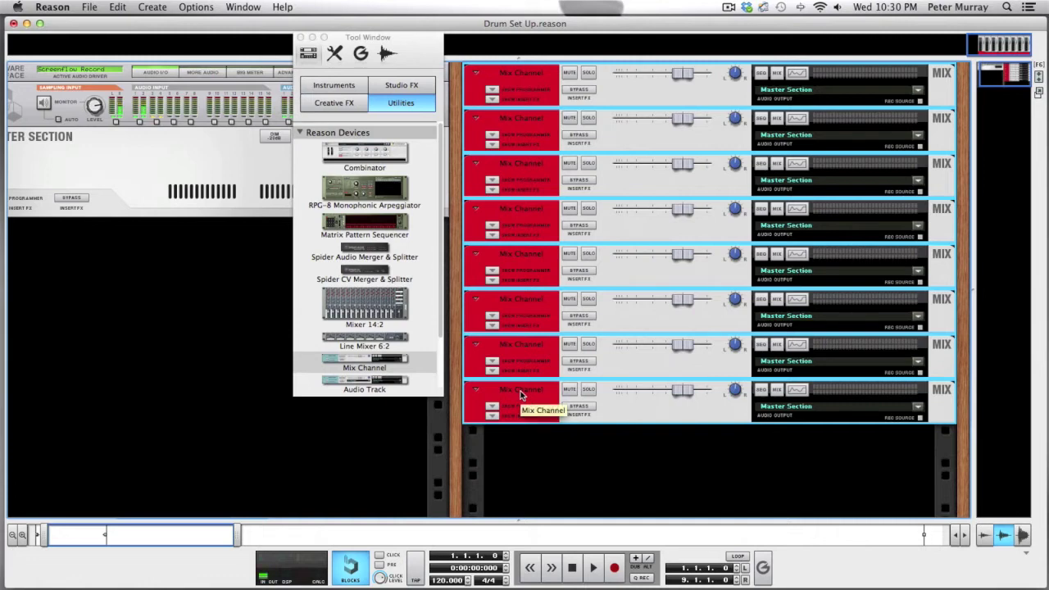
# - Rename the bottom mix channel to Kick and begin naming the channel above it
pyautogui.doubleClick(519, 393)
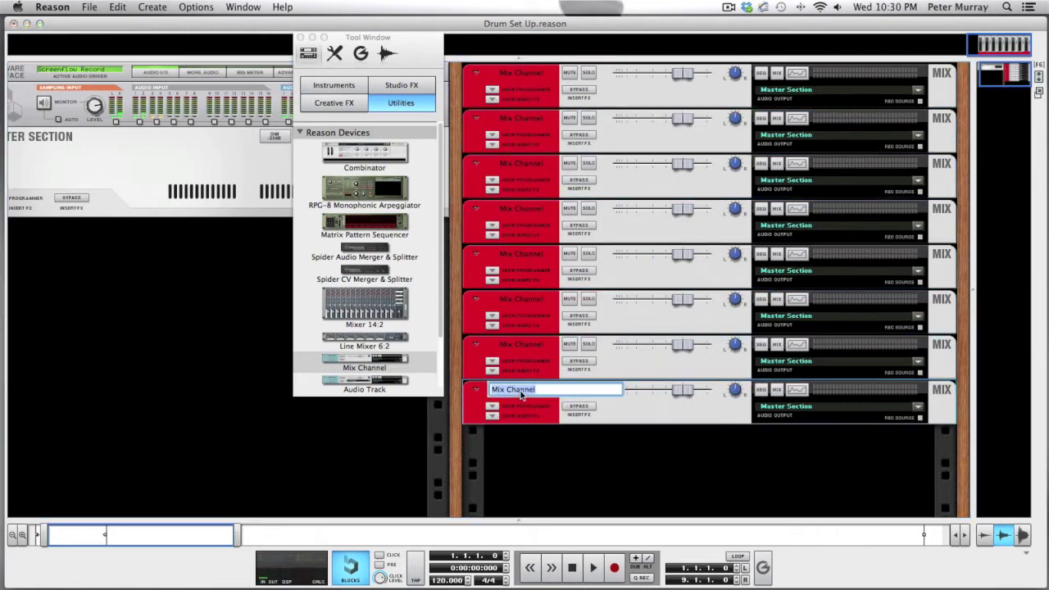
pyautogui.write('Kick')
pyautogui.press('Return')
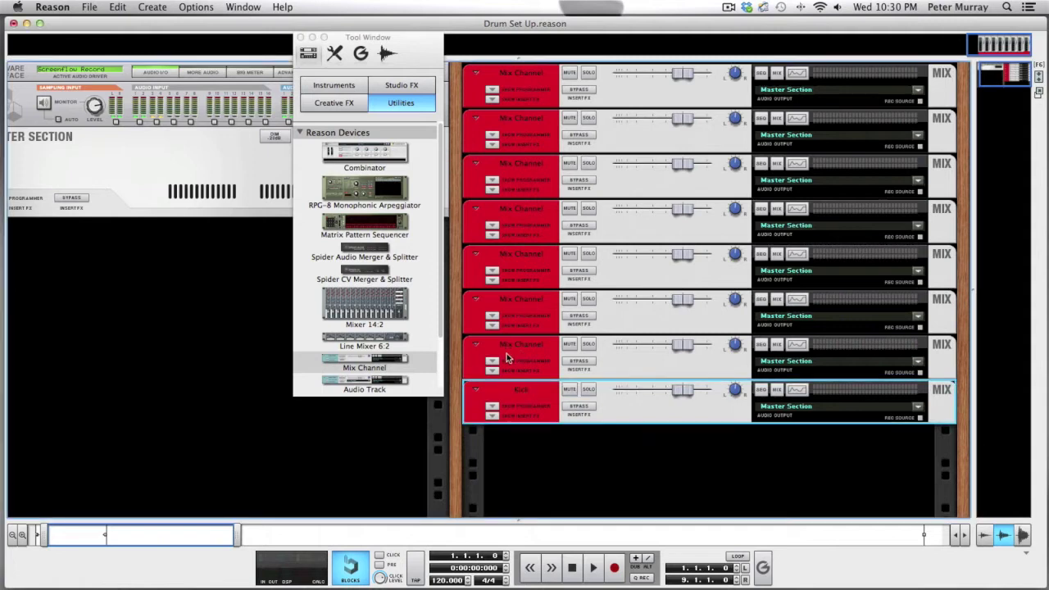
pyautogui.doubleClick(518, 345)
pyautogui.write('Ba')
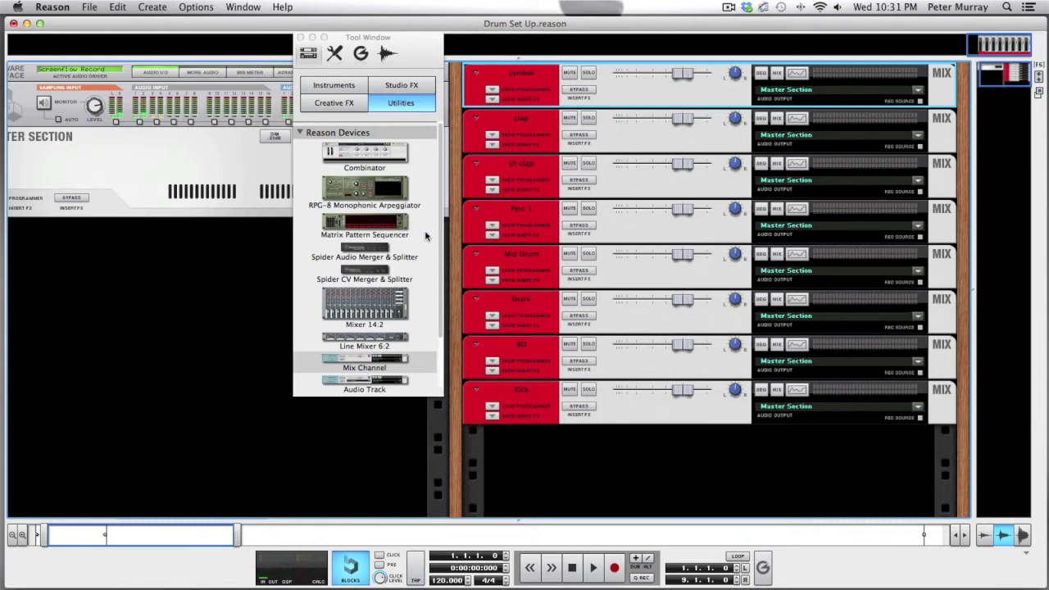
pyautogui.click(333, 85)
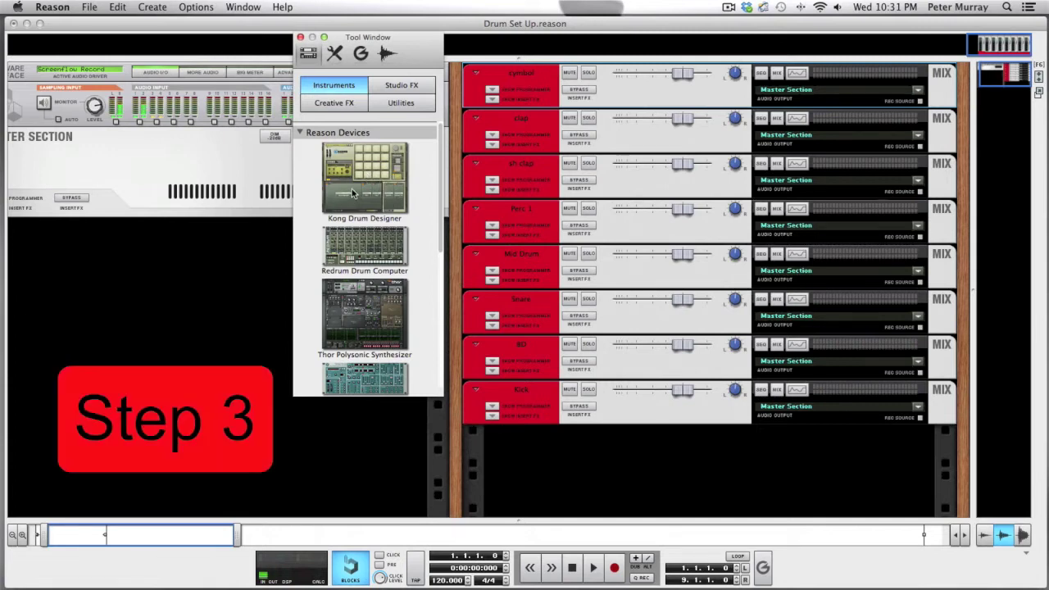
# - Drag a Kong Drum Designer into the rack, then a Redrum Drum Computer beneath it
pyautogui.moveTo(353, 191); pyautogui.dragTo(577, 461)
pyautogui.scroll(-2, 426, 287)
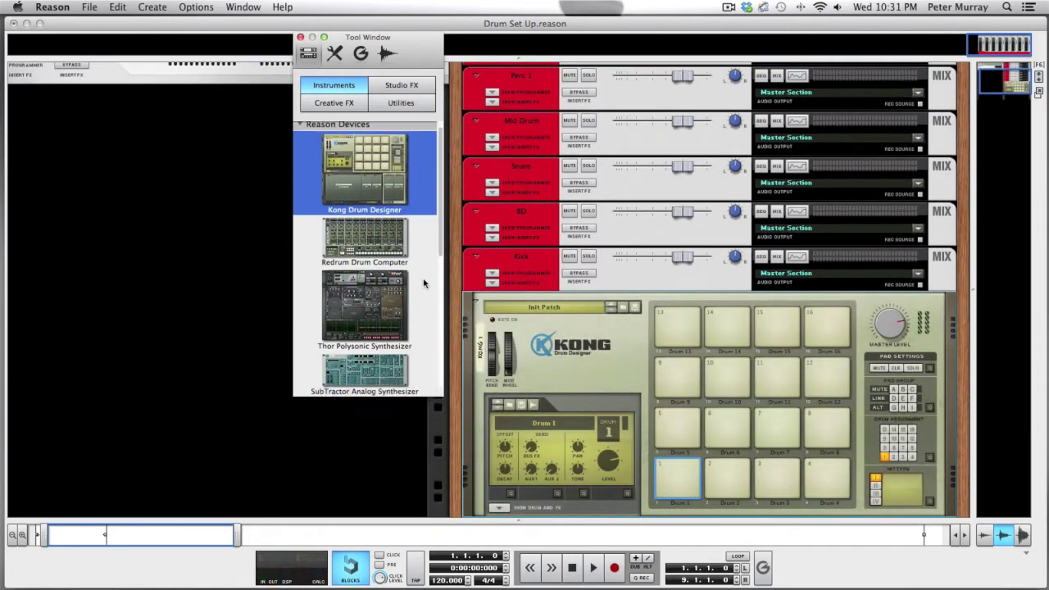
pyautogui.scroll(-1, 423, 283)
pyautogui.scroll(-3, 683, 436)
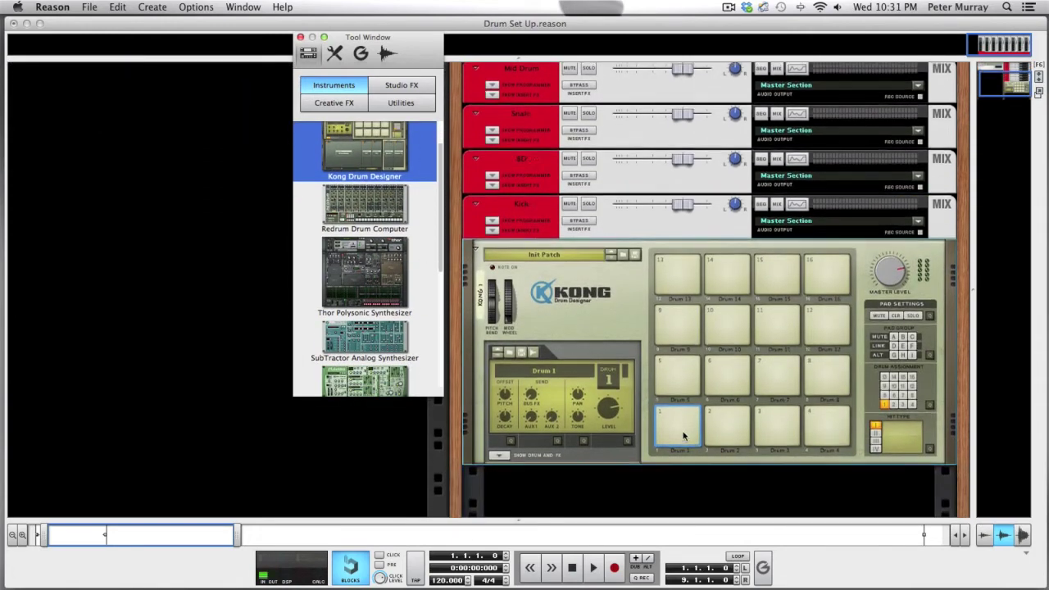
pyautogui.click(363, 212)
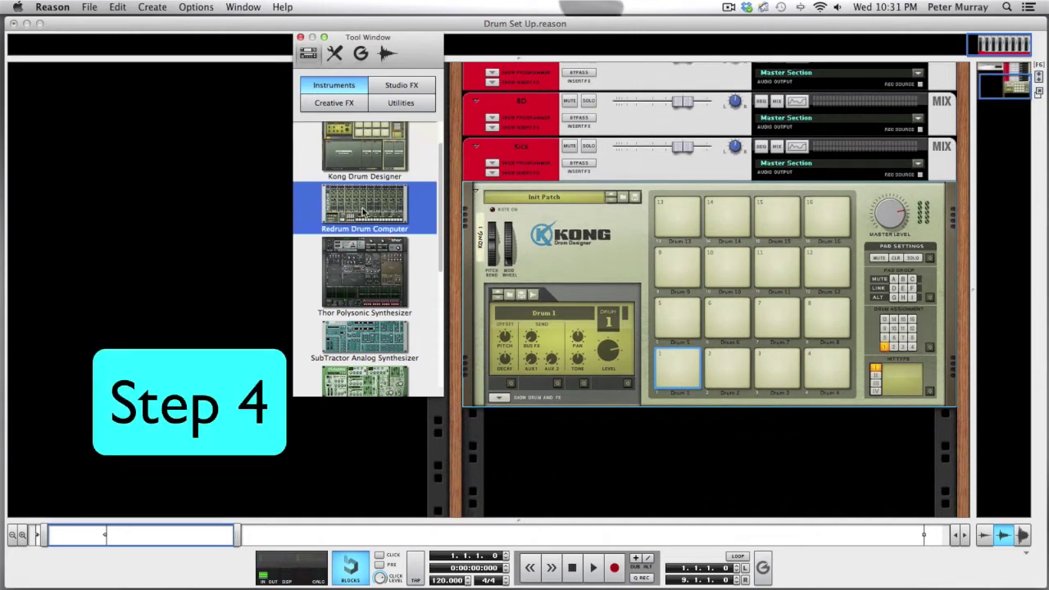
pyautogui.moveTo(363, 211); pyautogui.dragTo(605, 465)
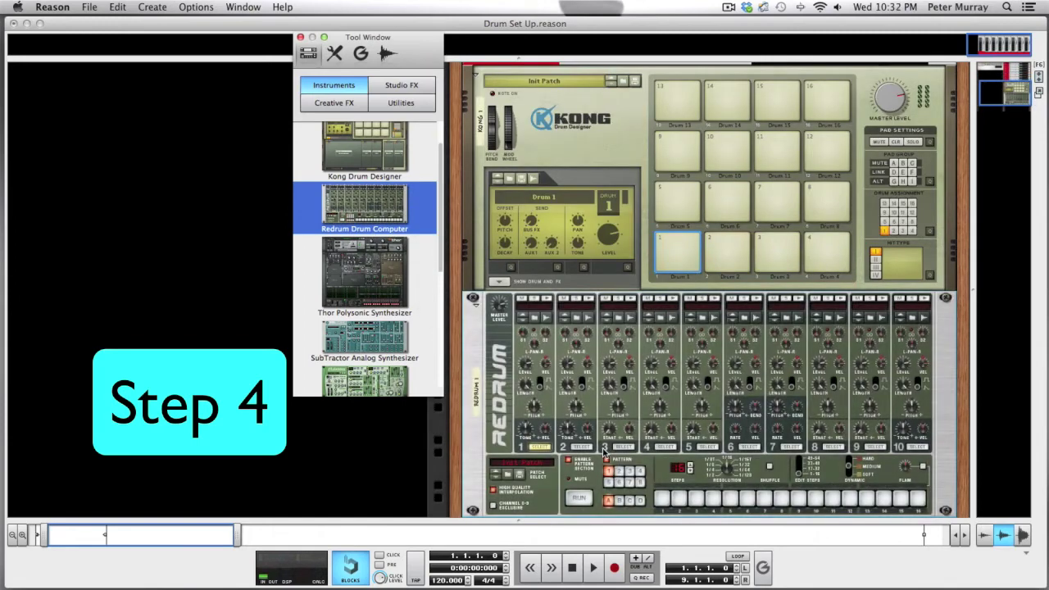
pyautogui.press('Tab')
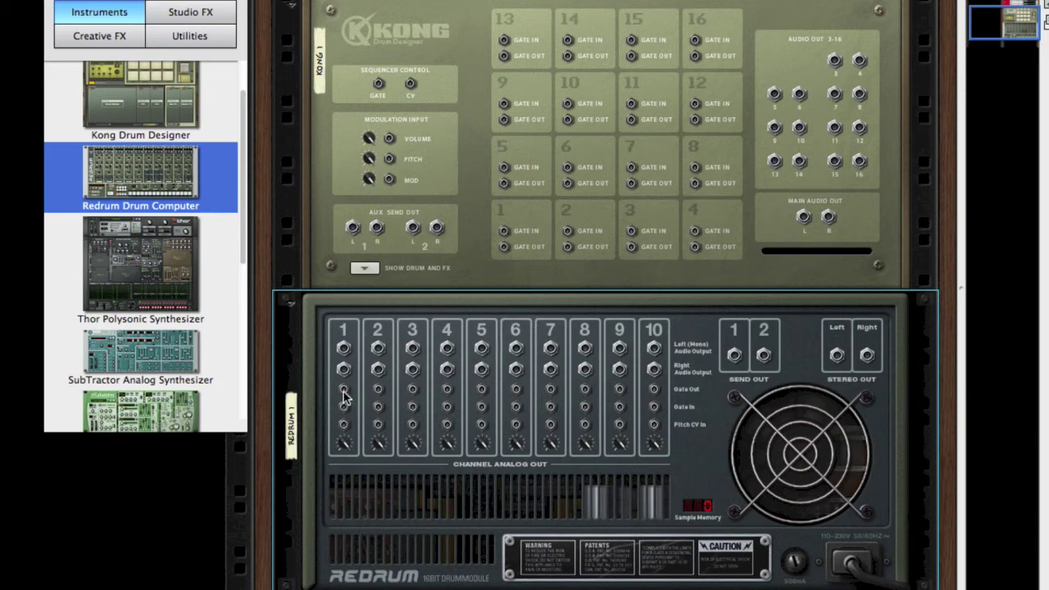
pyautogui.moveTo(343, 396); pyautogui.dragTo(502, 239)
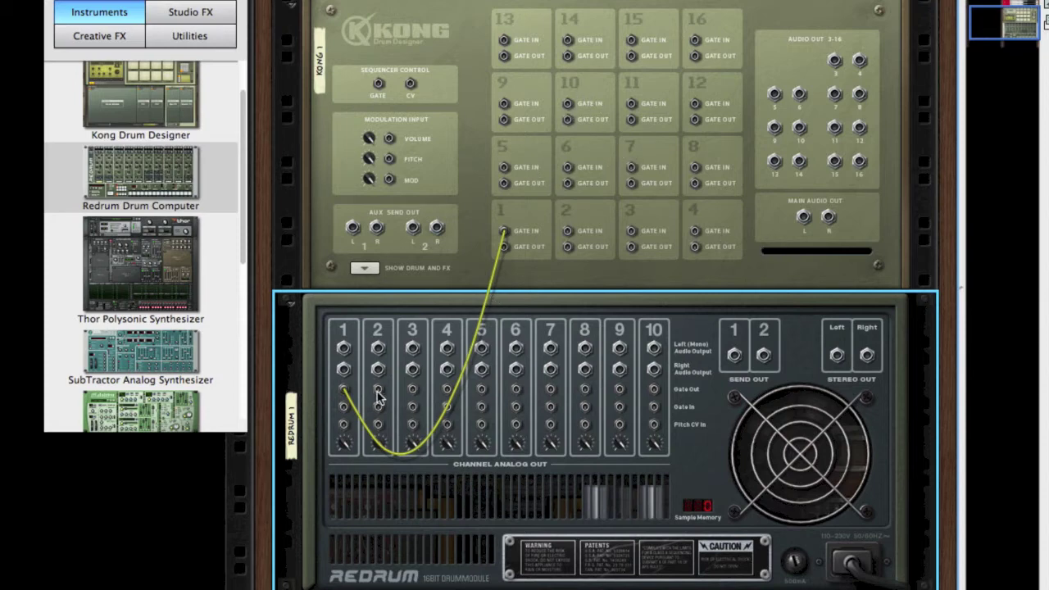
pyautogui.moveTo(378, 389); pyautogui.dragTo(566, 231)
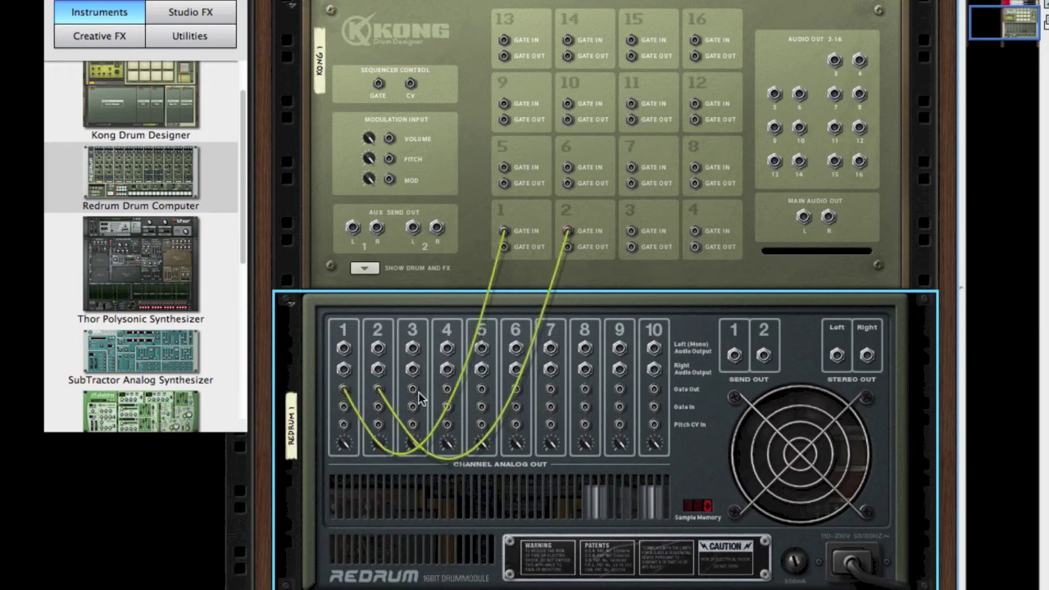
pyautogui.moveTo(653, 389); pyautogui.dragTo(568, 104)
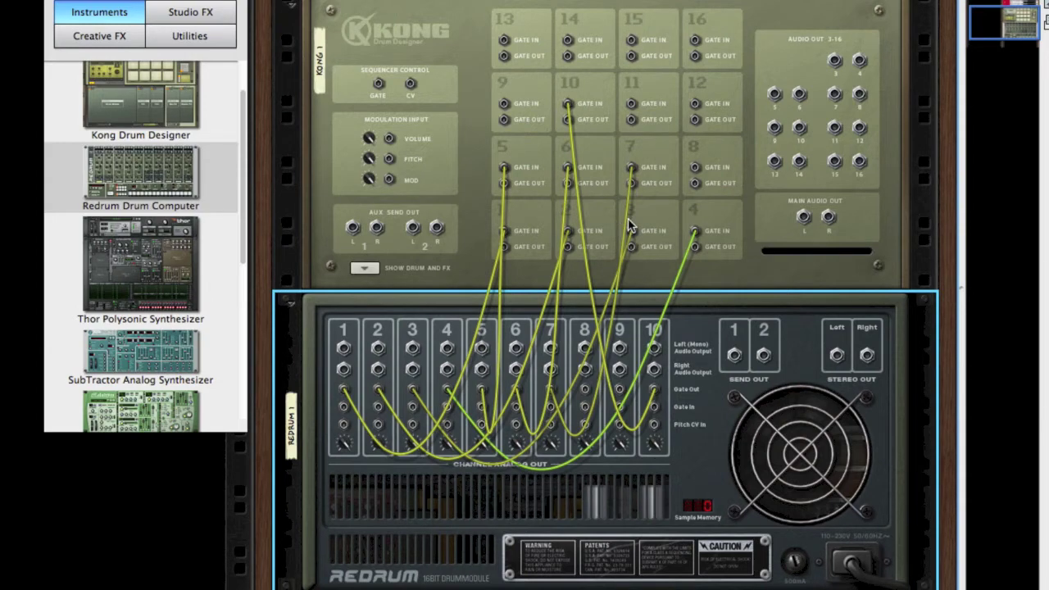
pyautogui.press('Tab')
# - Collapse the Redrum and load an NN-Nano Sampler as Drum 1's module
pyautogui.scroll(1, 632, 222)
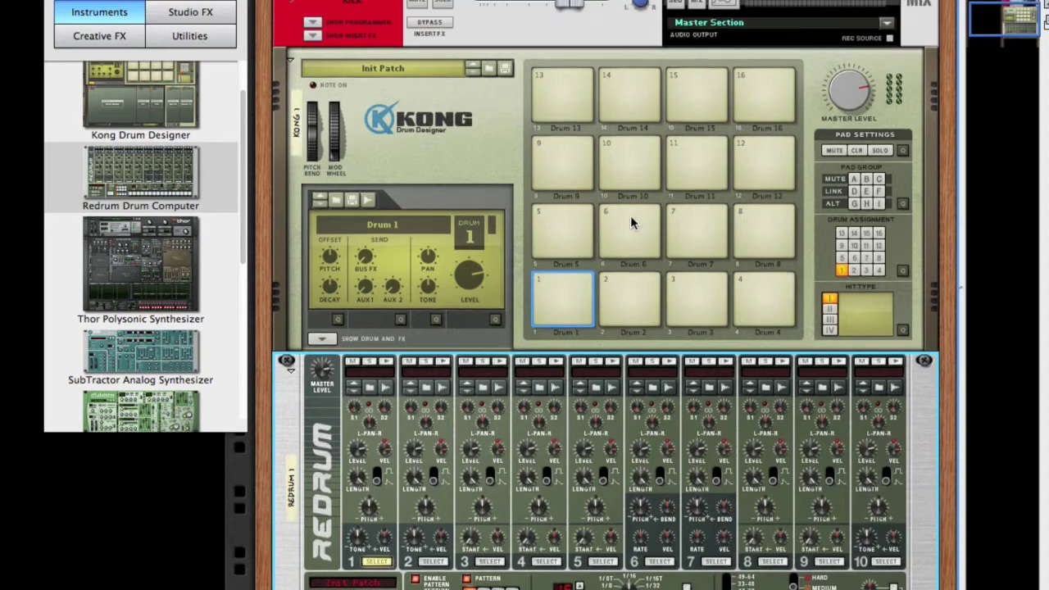
pyautogui.click(321, 337)
pyautogui.scroll(-5, 307, 443)
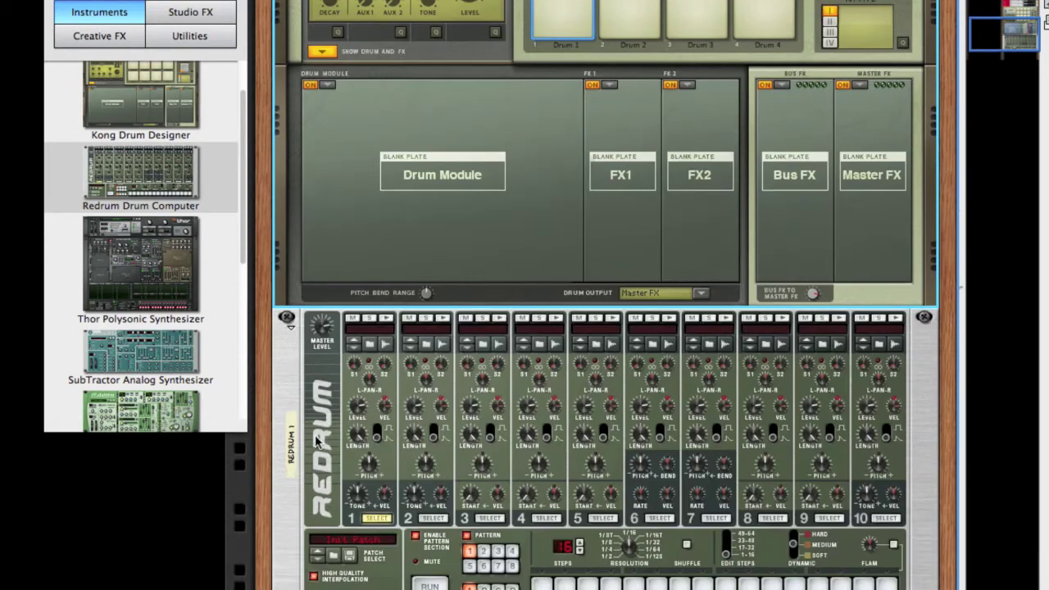
pyautogui.click(287, 329)
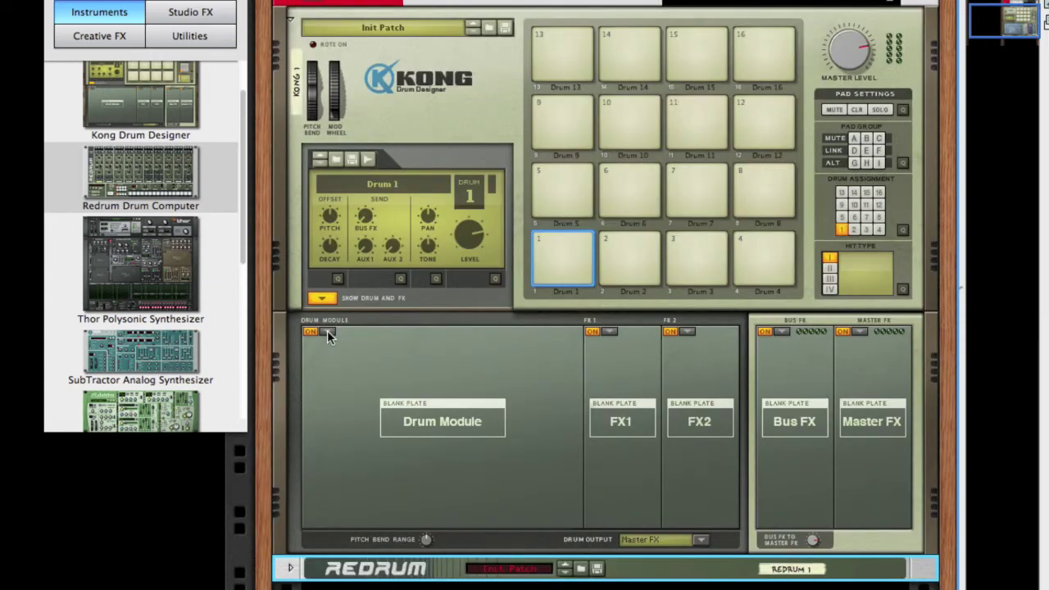
pyautogui.click(329, 331)
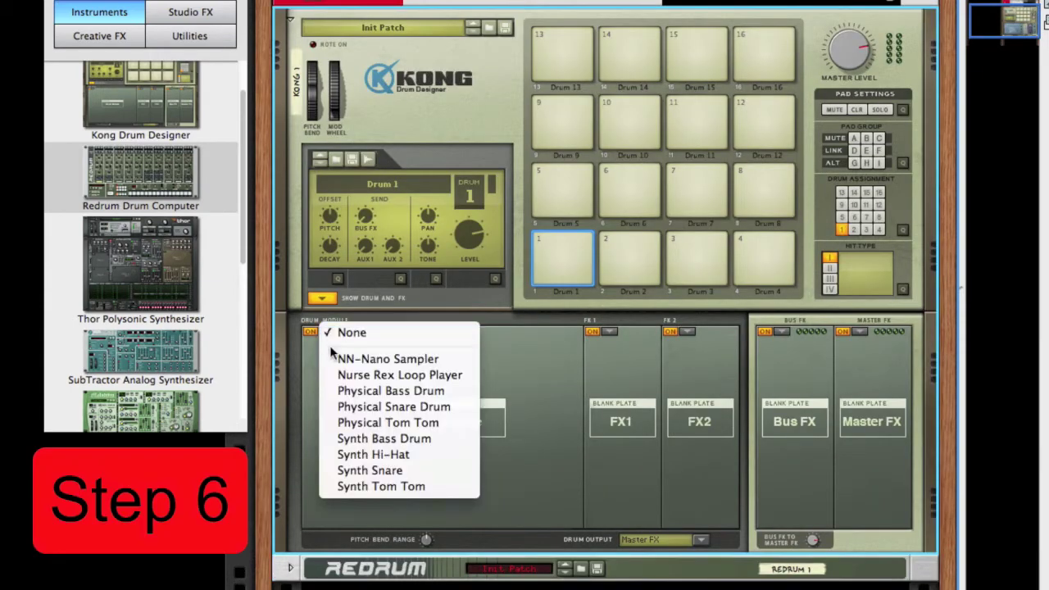
pyautogui.click(354, 361)
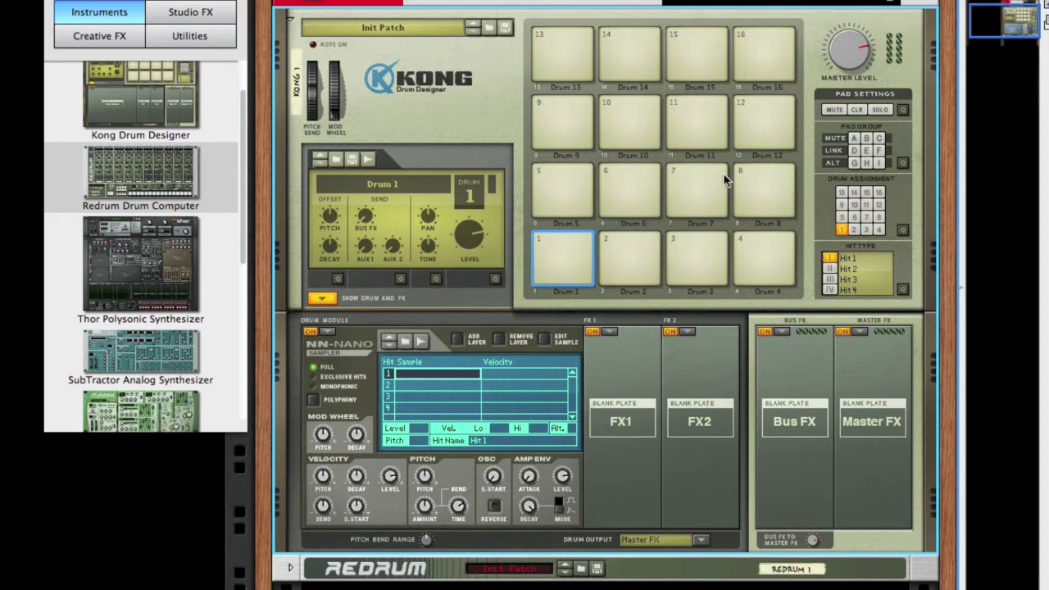
# - Load NN-Nano Sampler as the module for Drum 2 and the following pads through Drum 10
pyautogui.click(604, 259)
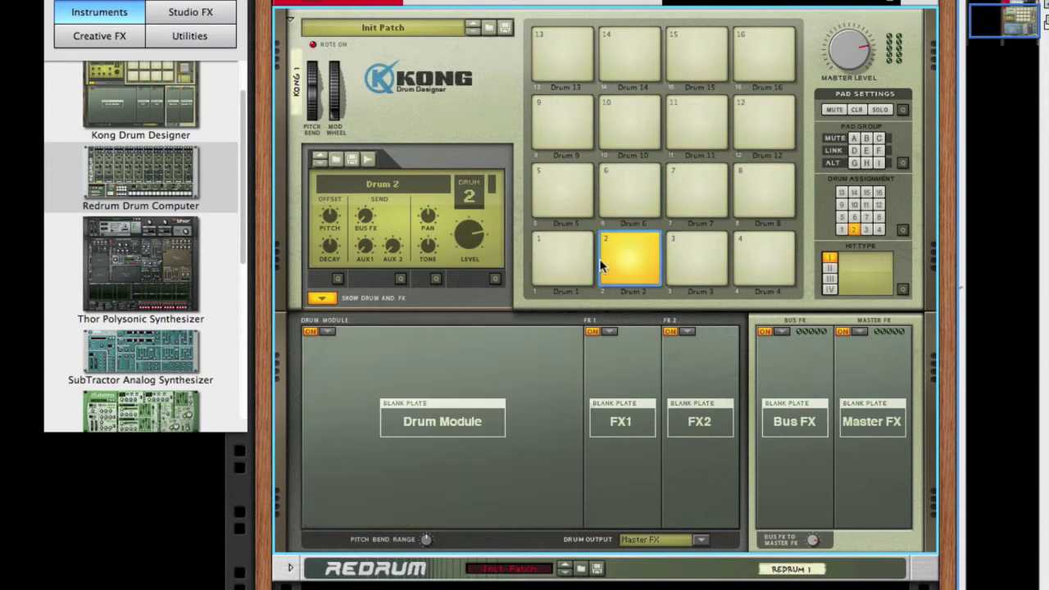
pyautogui.click(325, 332)
pyautogui.click(385, 355)
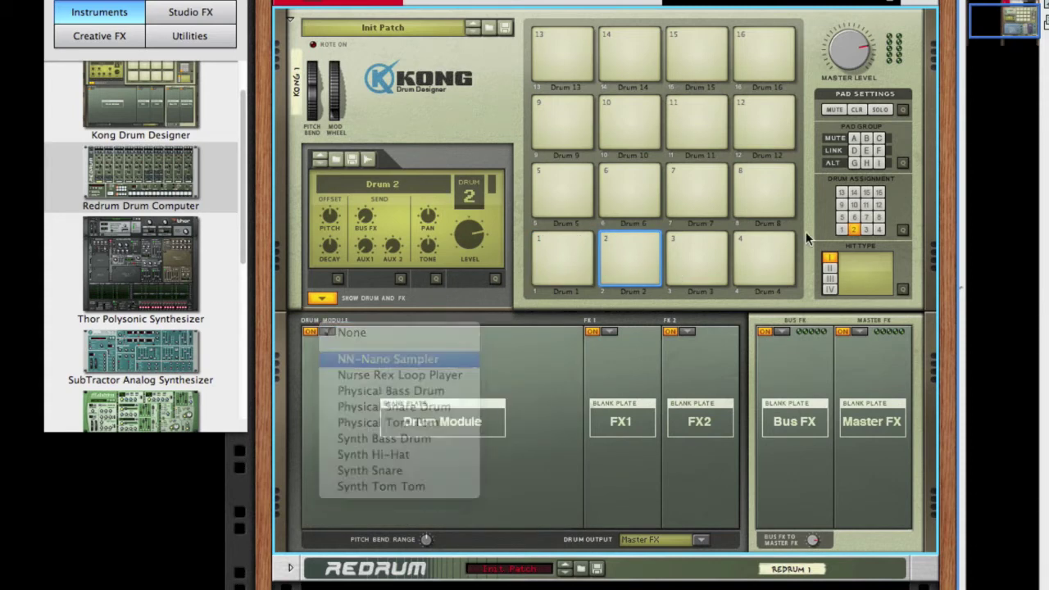
pyautogui.click(327, 331)
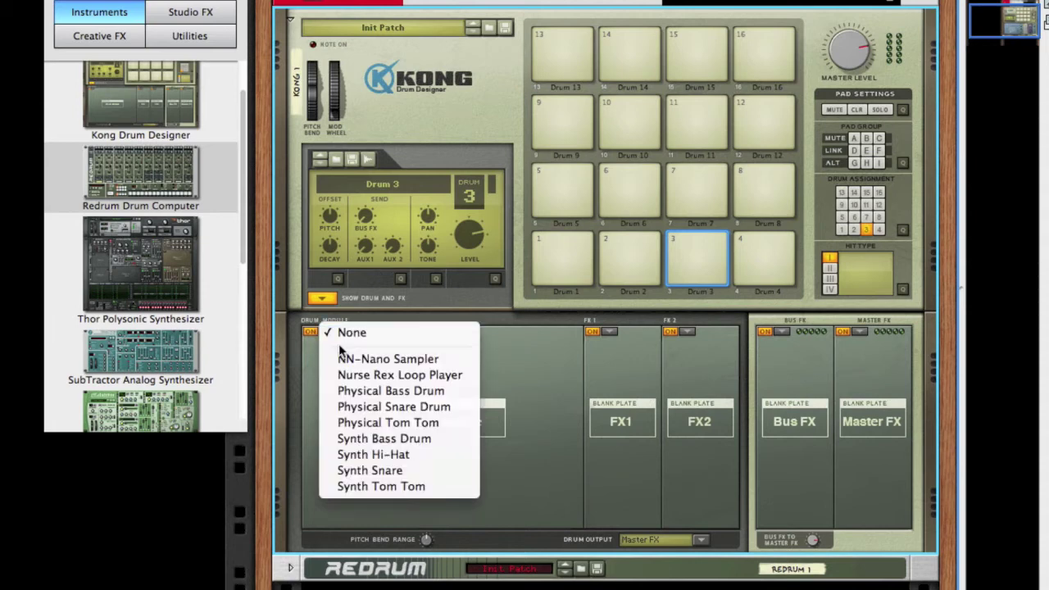
pyautogui.click(328, 356)
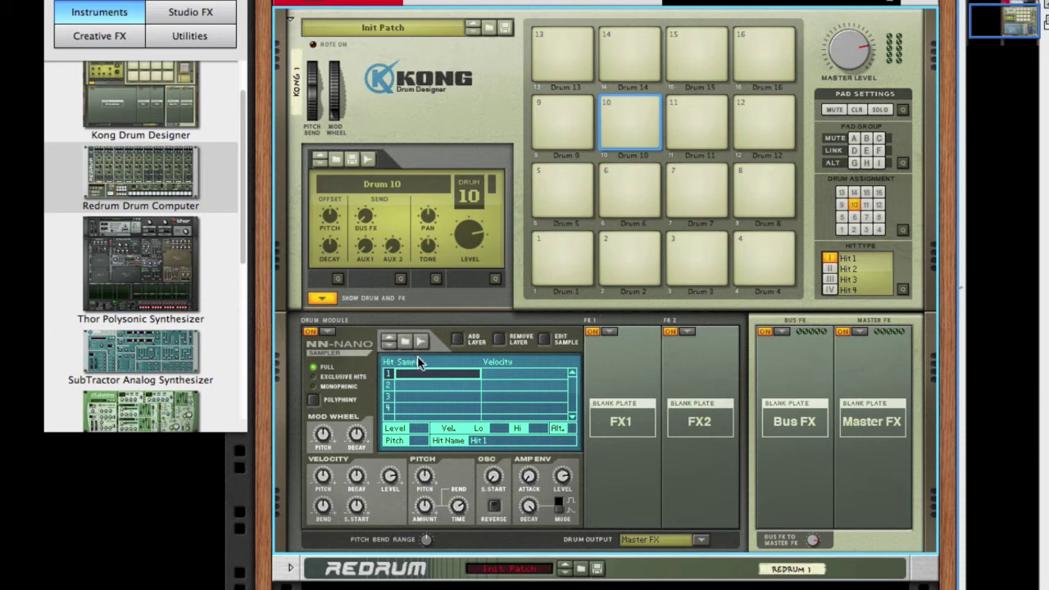
pyautogui.click(328, 332)
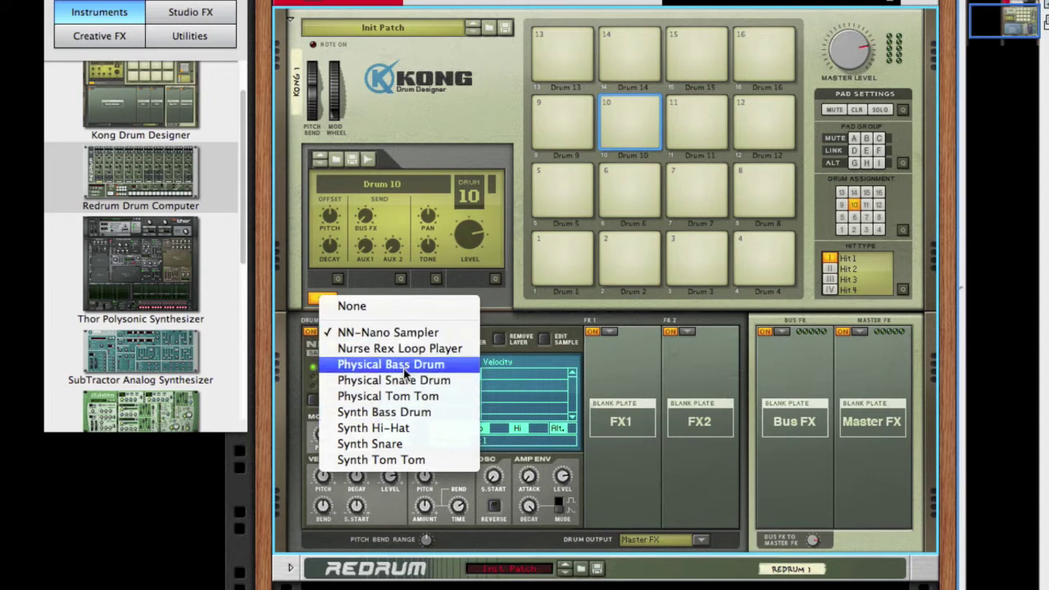
pyautogui.click(501, 320)
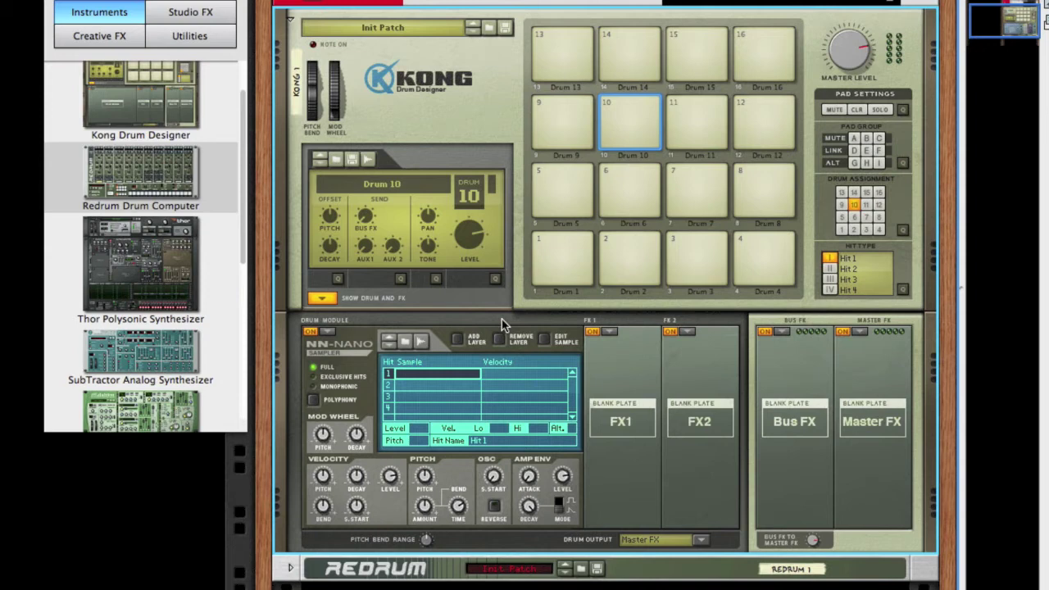
pyautogui.click(544, 264)
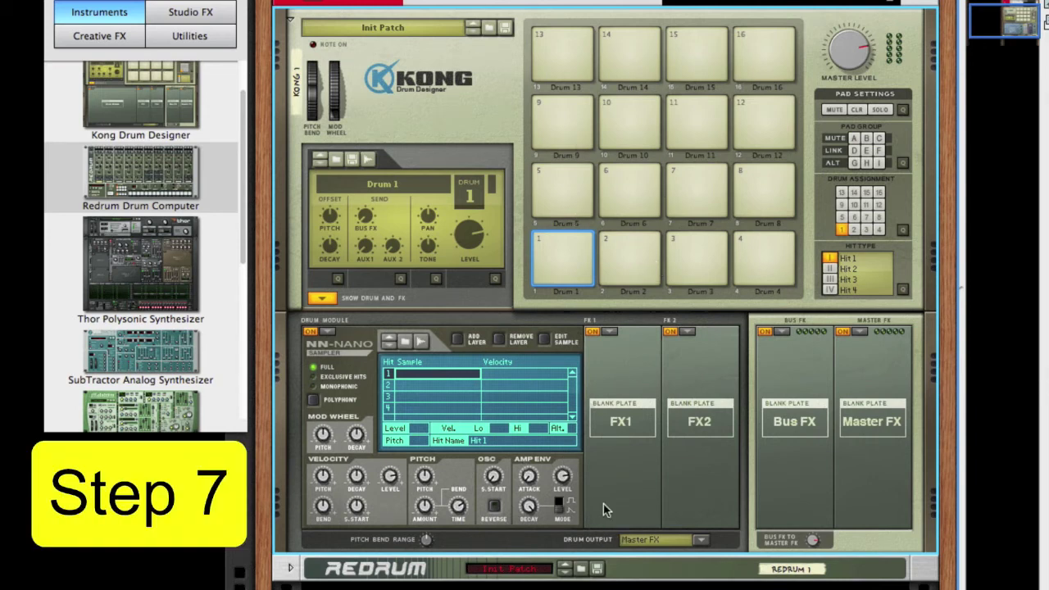
# - Route Drum 1 to Output 3-4 and choose output destinations for Drums 2 and 3
pyautogui.click(639, 541)
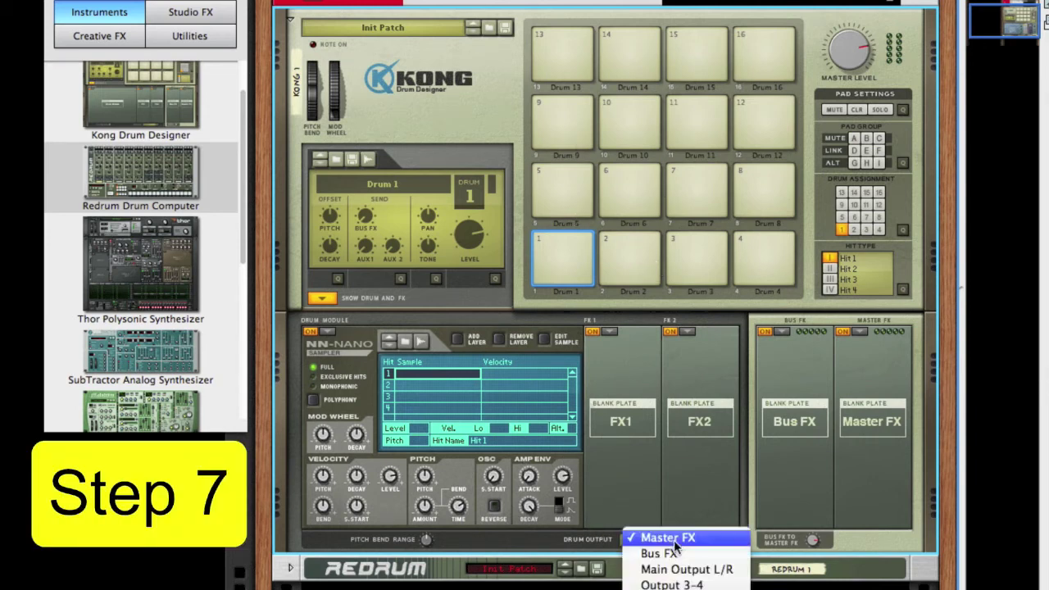
pyautogui.click(686, 584)
pyautogui.click(618, 249)
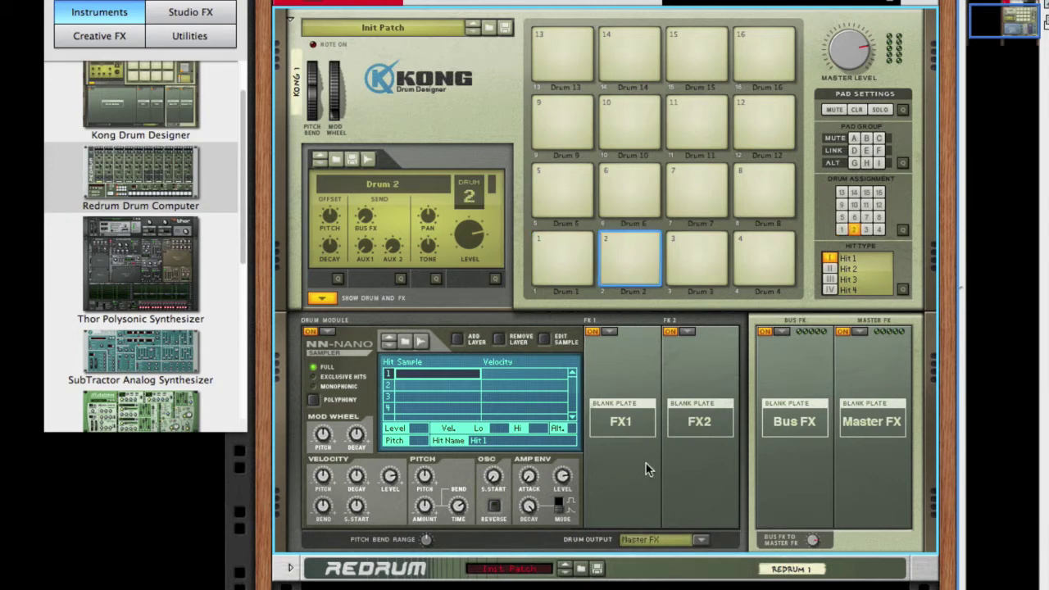
pyautogui.click(654, 538)
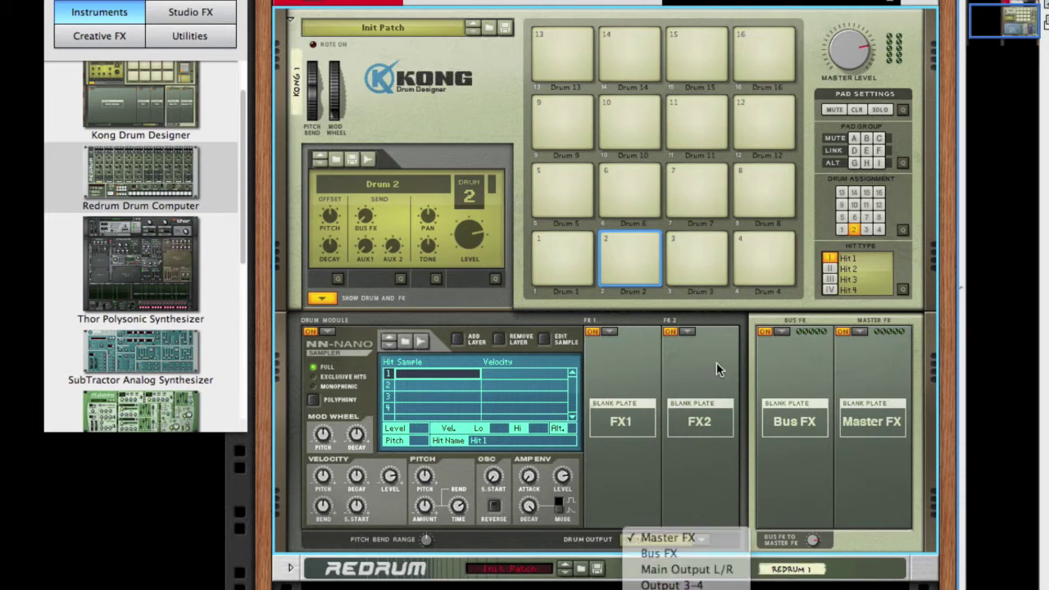
pyautogui.click(690, 258)
pyautogui.click(683, 539)
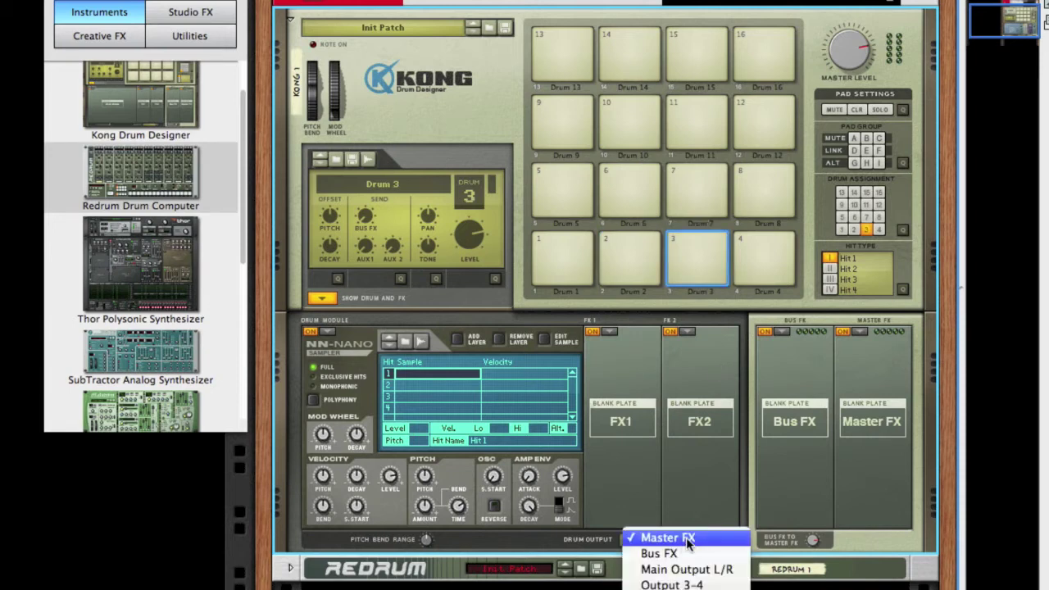
pyautogui.click(687, 538)
# - Route Kong's Drum 10 to Main Output L/R
pyautogui.click(767, 242)
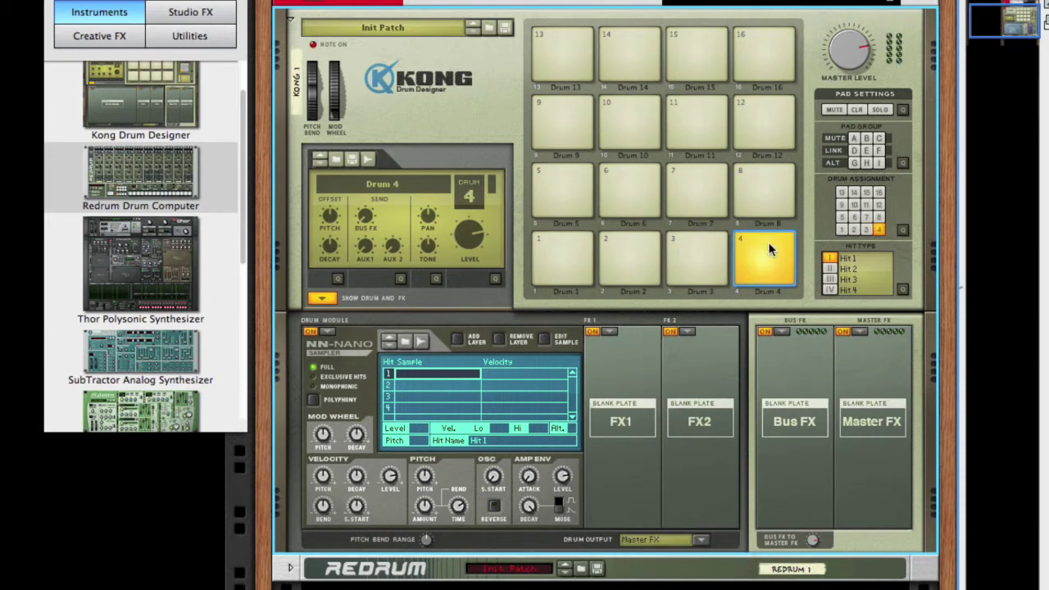
pyautogui.scroll(-1, 692, 525)
pyautogui.click(700, 485)
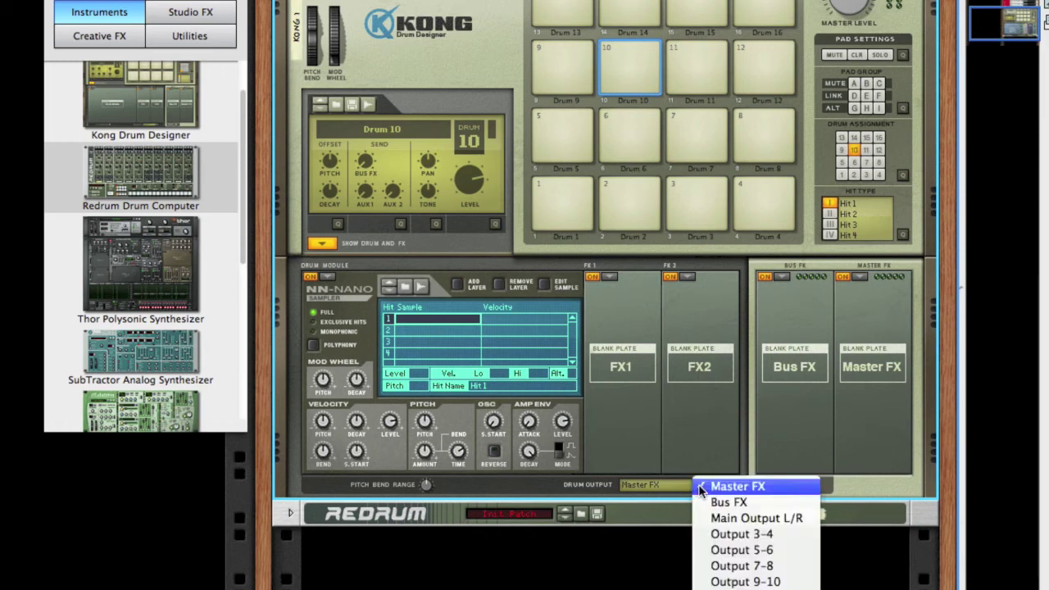
pyautogui.click(714, 519)
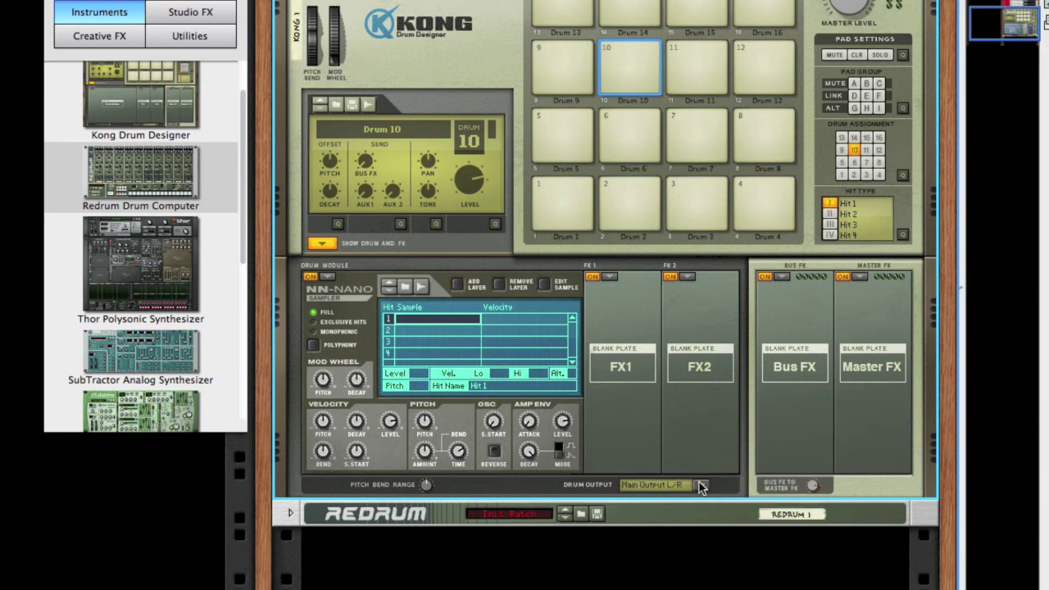
pyautogui.scroll(2, 702, 489)
pyautogui.scroll(-1, 703, 485)
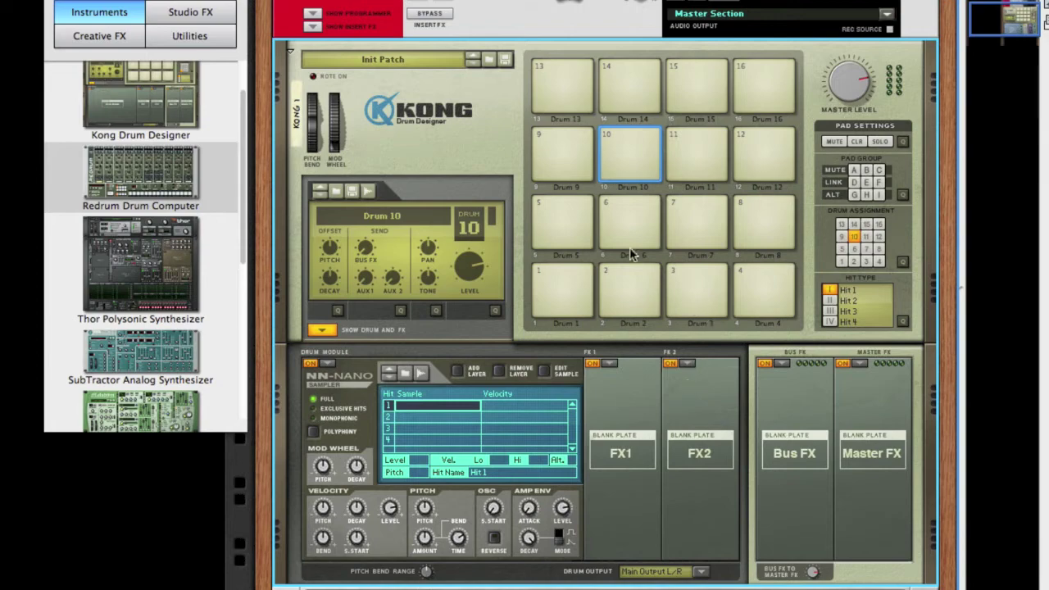
# - Flip the rack to its back panels and scroll to show the mix channel inputs above Kong
pyautogui.press('Tab')
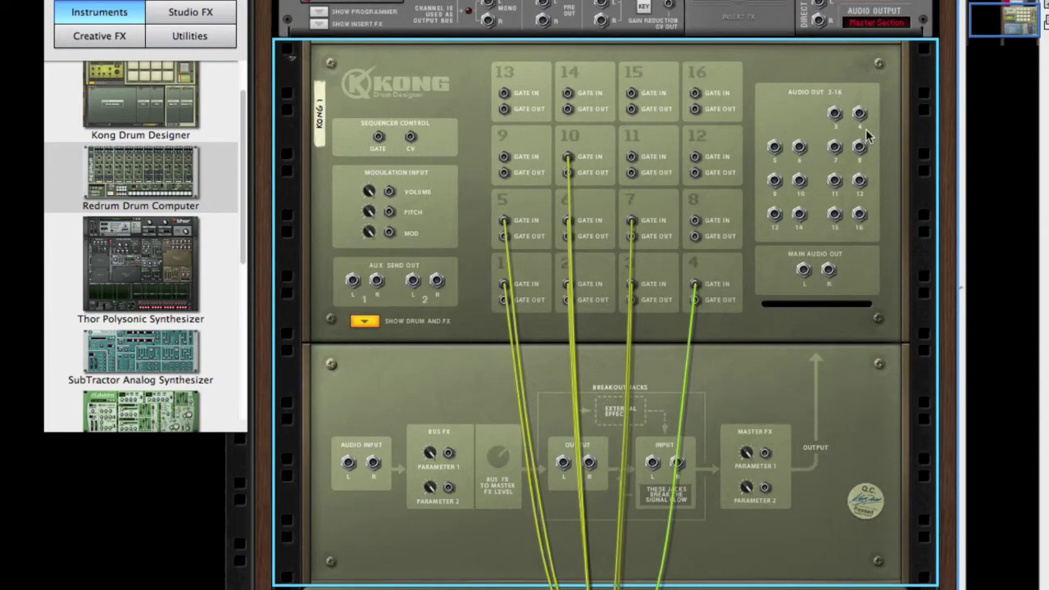
pyautogui.scroll(3, 753, 297)
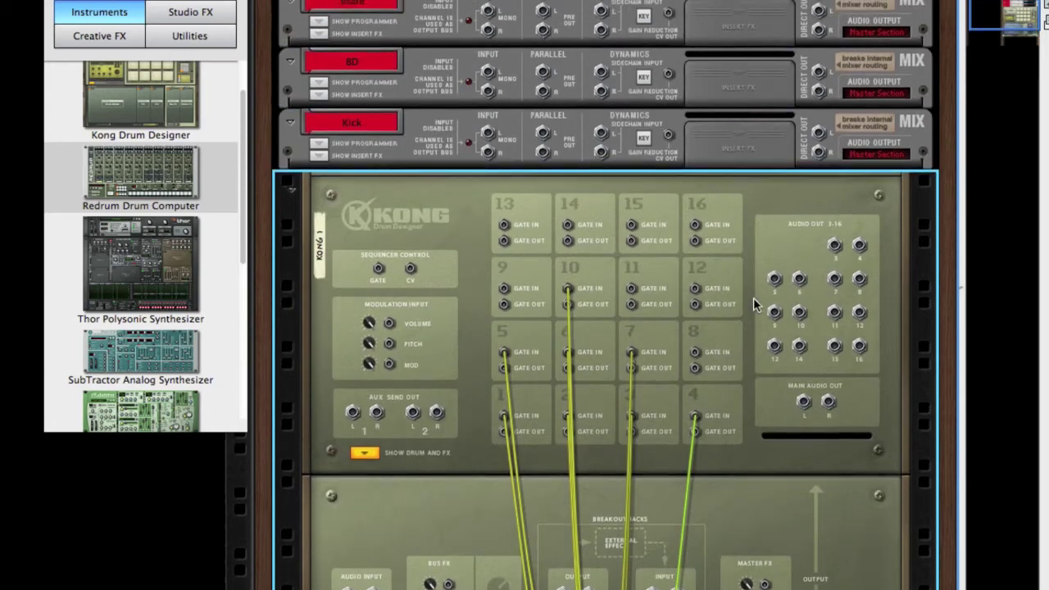
pyautogui.scroll(3, 753, 297)
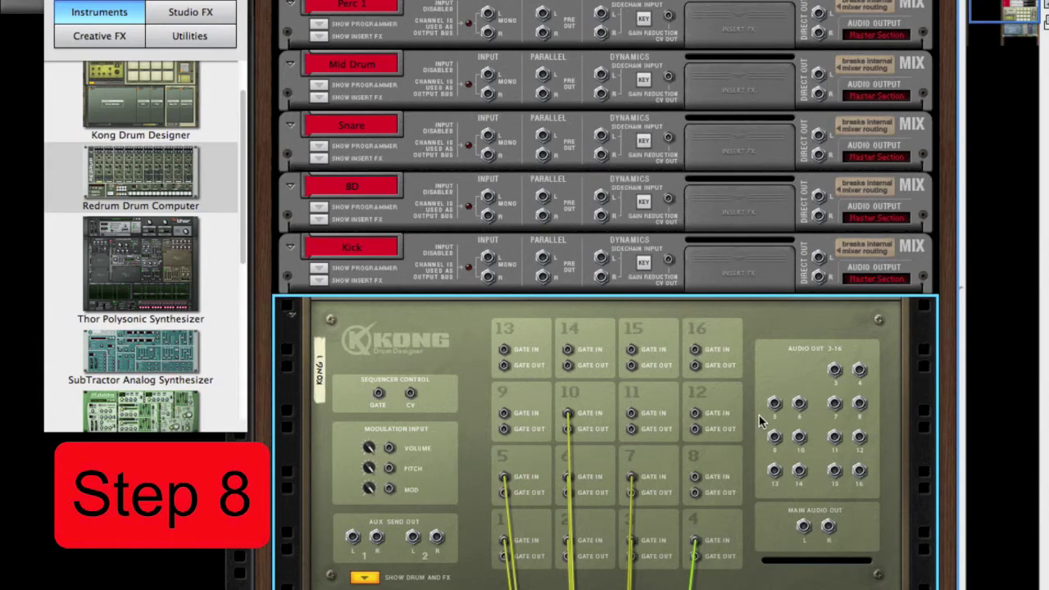
pyautogui.scroll(3, 760, 414)
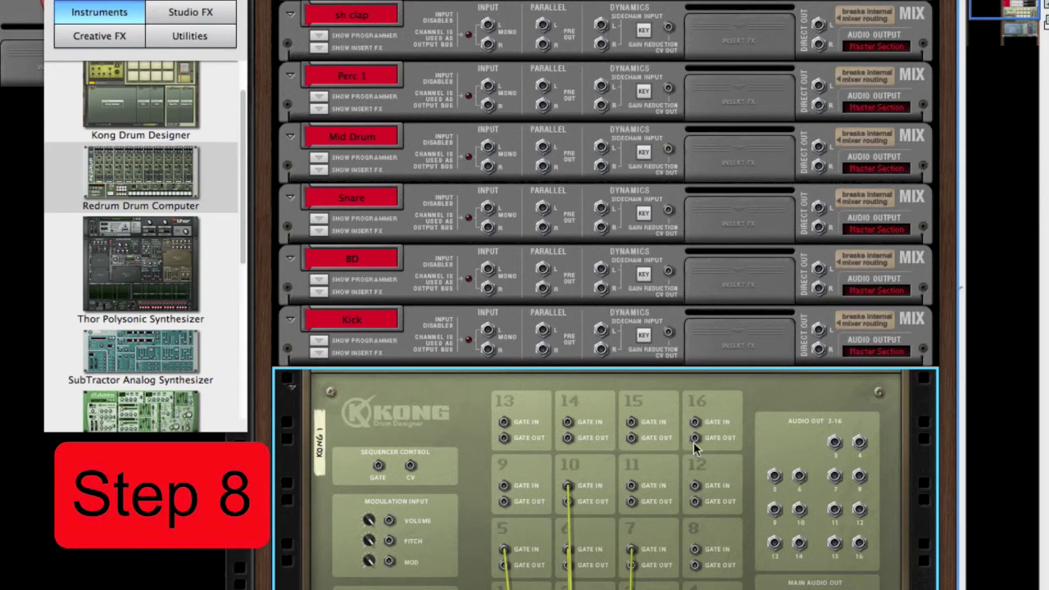
pyautogui.scroll(-2, 829, 449)
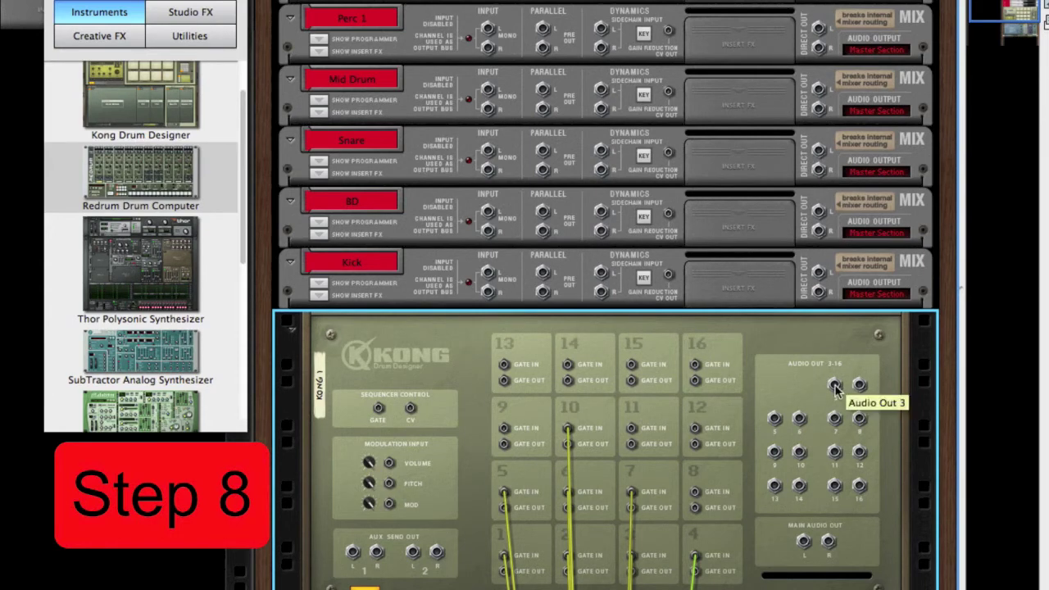
# - Cable Kong's audio outputs to the Kick, BD, Snare, Mid Drum and next channels, then show front panels
pyautogui.moveTo(835, 385); pyautogui.dragTo(487, 274)
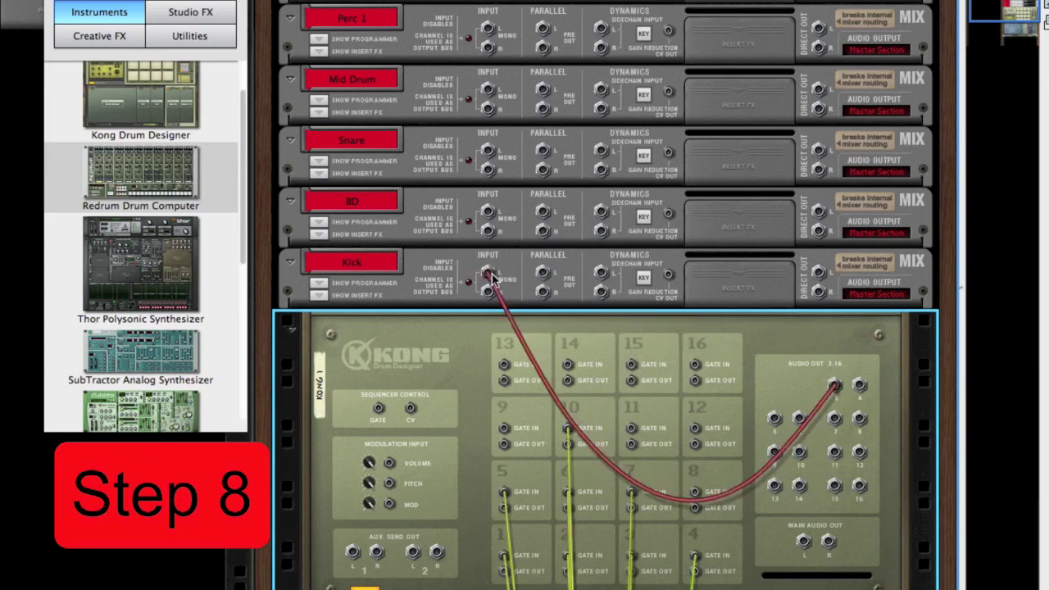
pyautogui.moveTo(776, 422); pyautogui.dragTo(489, 214)
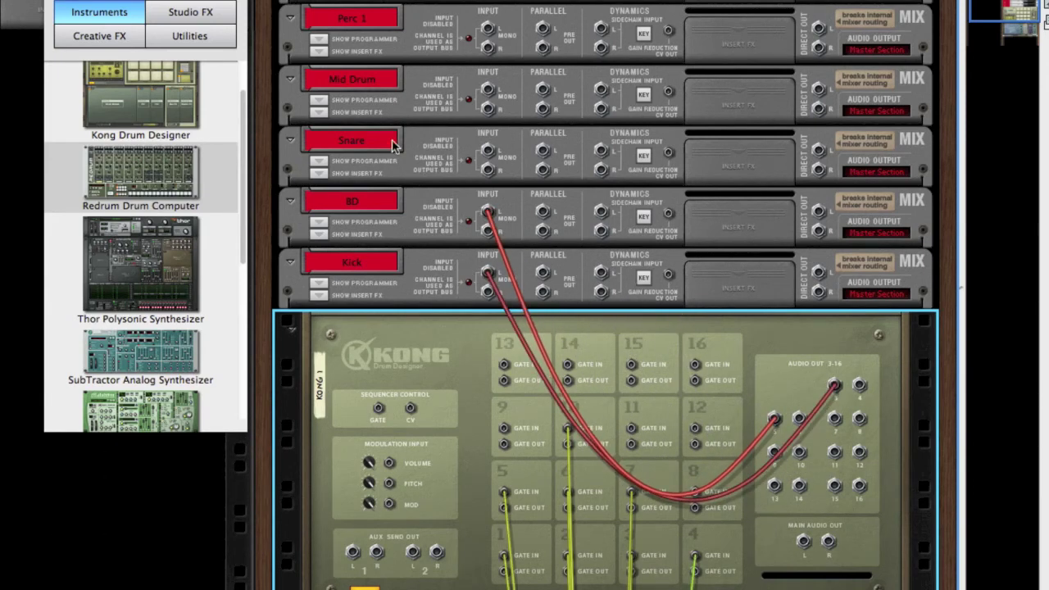
pyautogui.moveTo(836, 421); pyautogui.dragTo(487, 151)
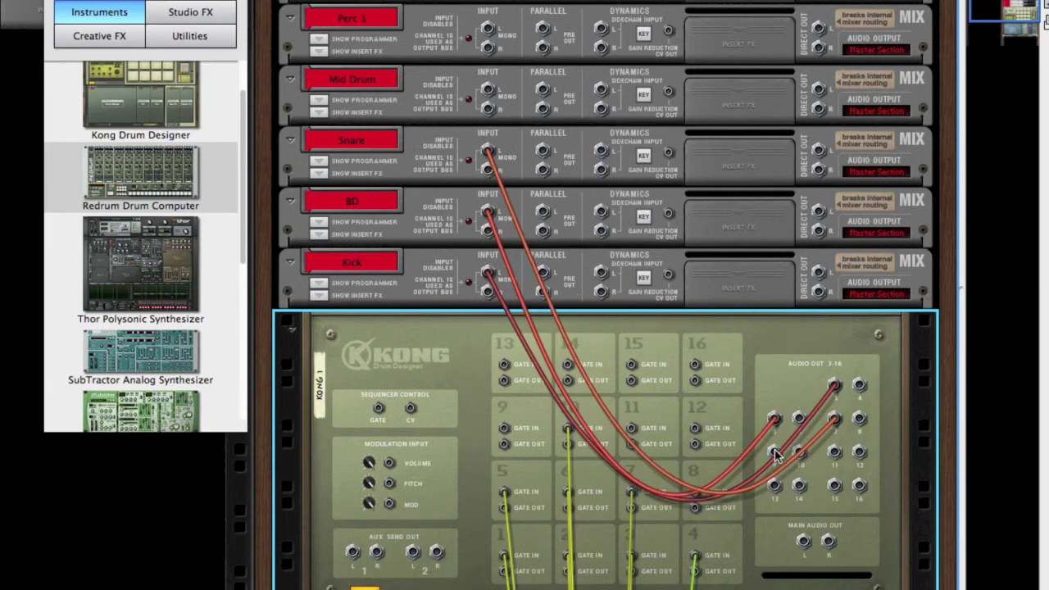
pyautogui.moveTo(774, 451); pyautogui.dragTo(489, 91)
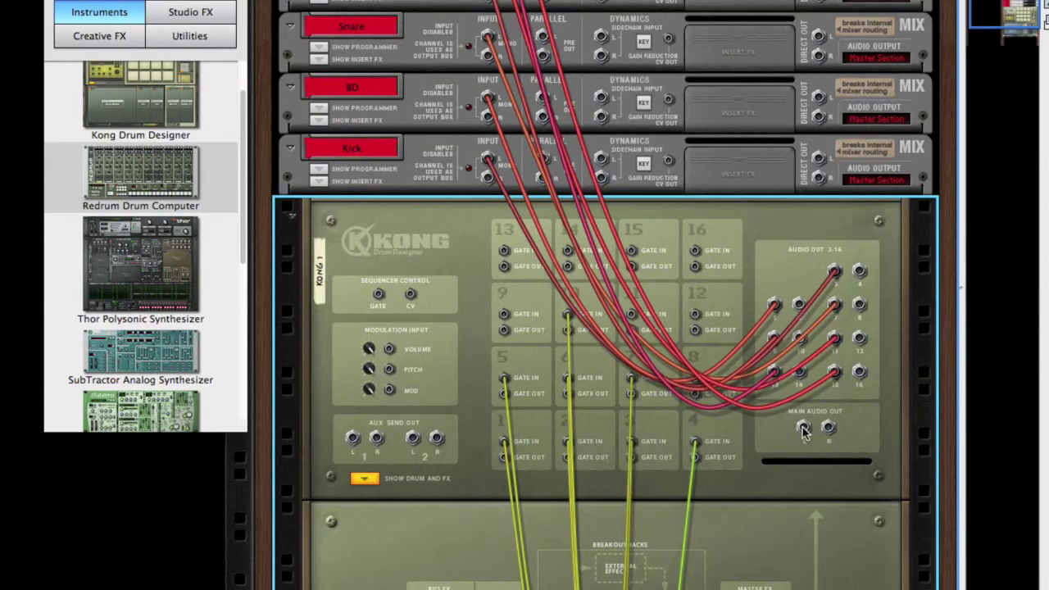
pyautogui.moveTo(803, 426); pyautogui.dragTo(489, 8)
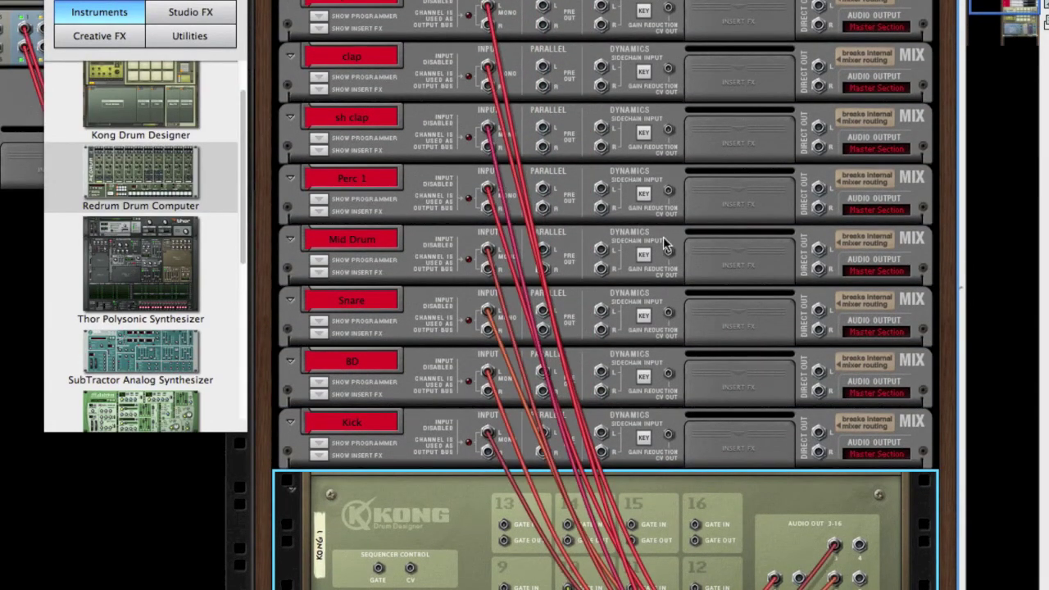
pyautogui.scroll(-5, 663, 236)
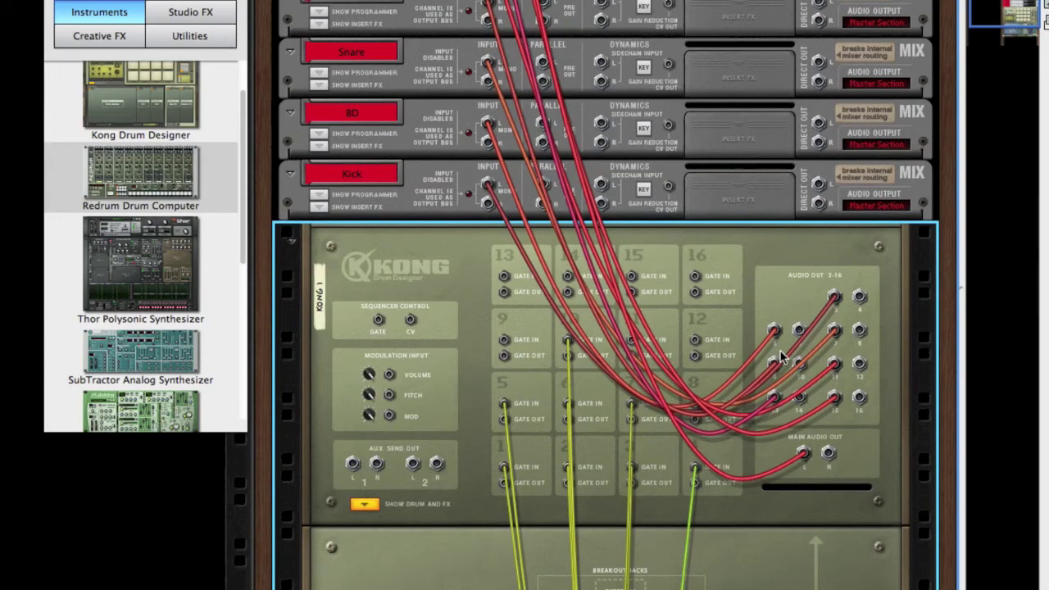
pyautogui.press('Tab')
# - Load the Bd_Baile_TSB.aiff kick sample from Kong's Bass Drums folder onto pad 1
pyautogui.scroll(5, 780, 357)
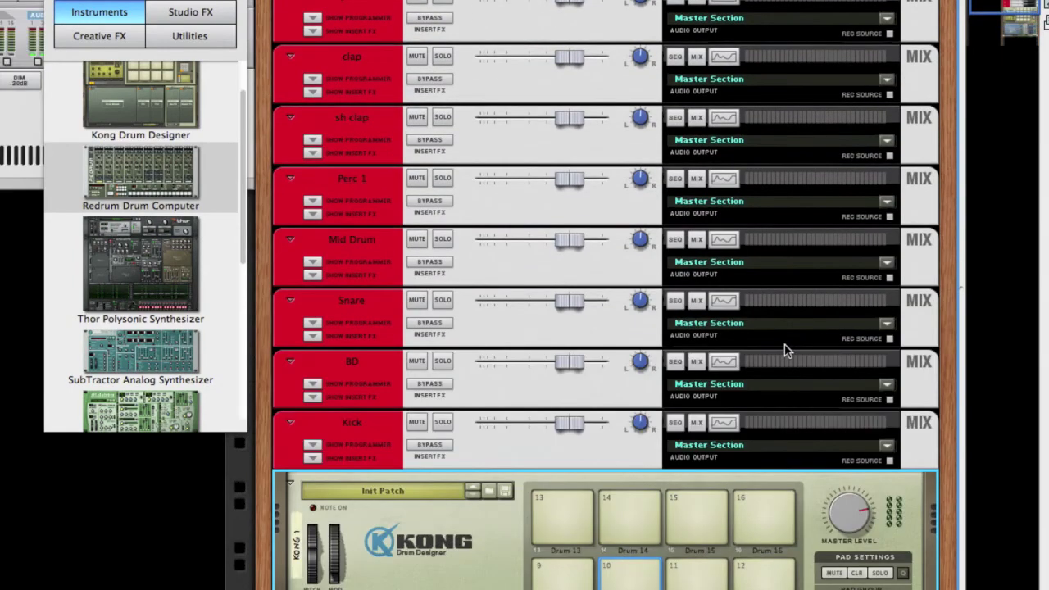
pyautogui.scroll(-6, 783, 349)
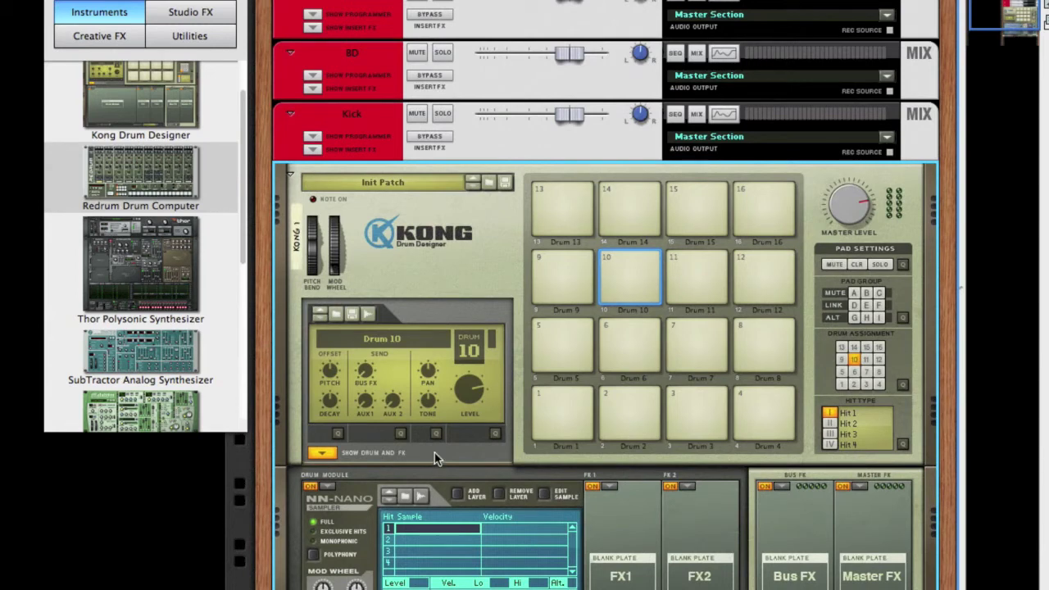
pyautogui.click(573, 416)
pyautogui.scroll(-3, 461, 357)
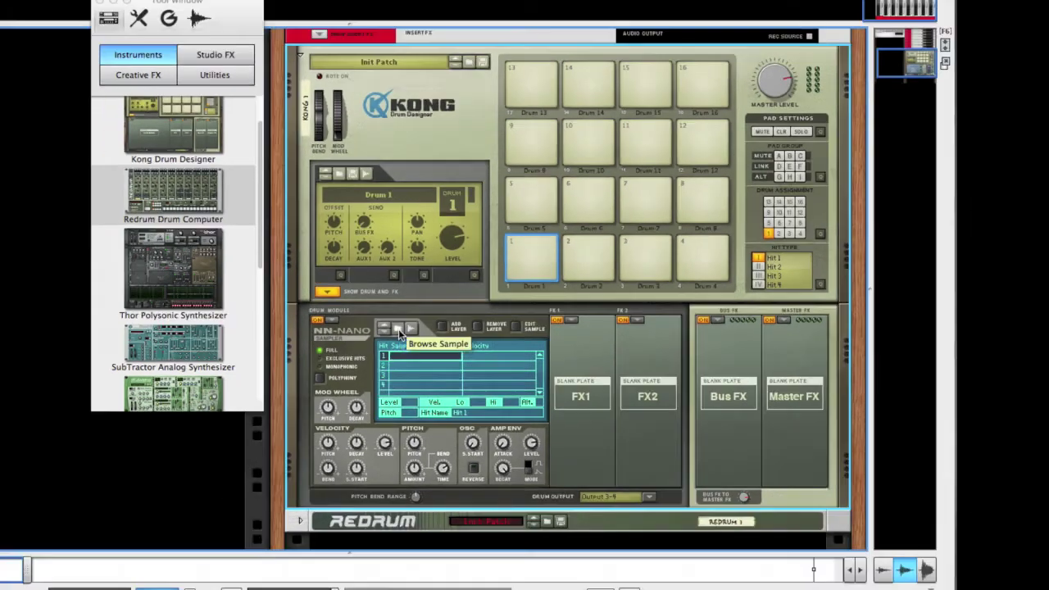
pyautogui.click(405, 334)
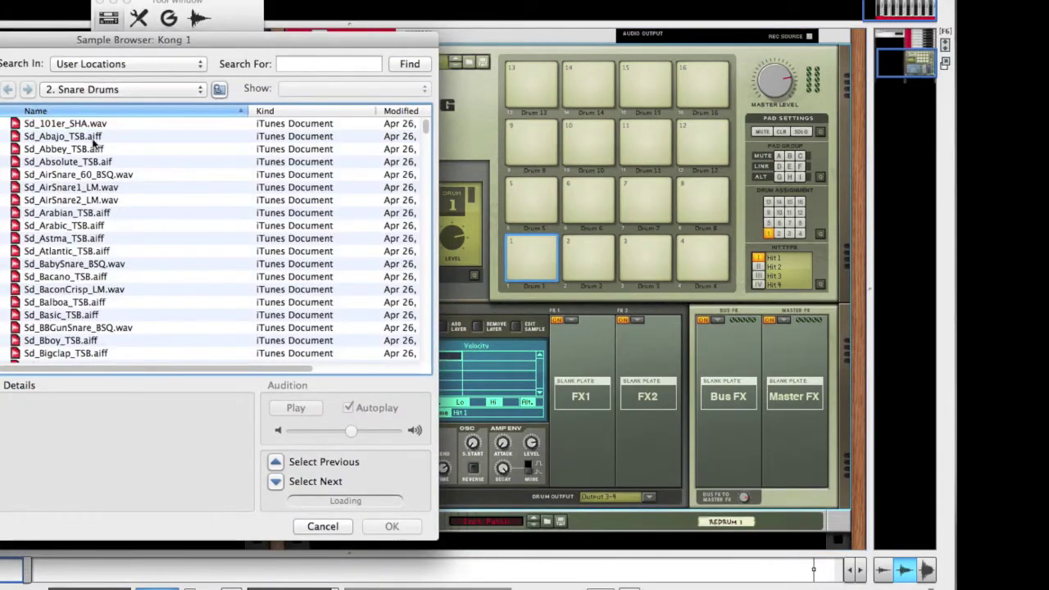
pyautogui.click(188, 91)
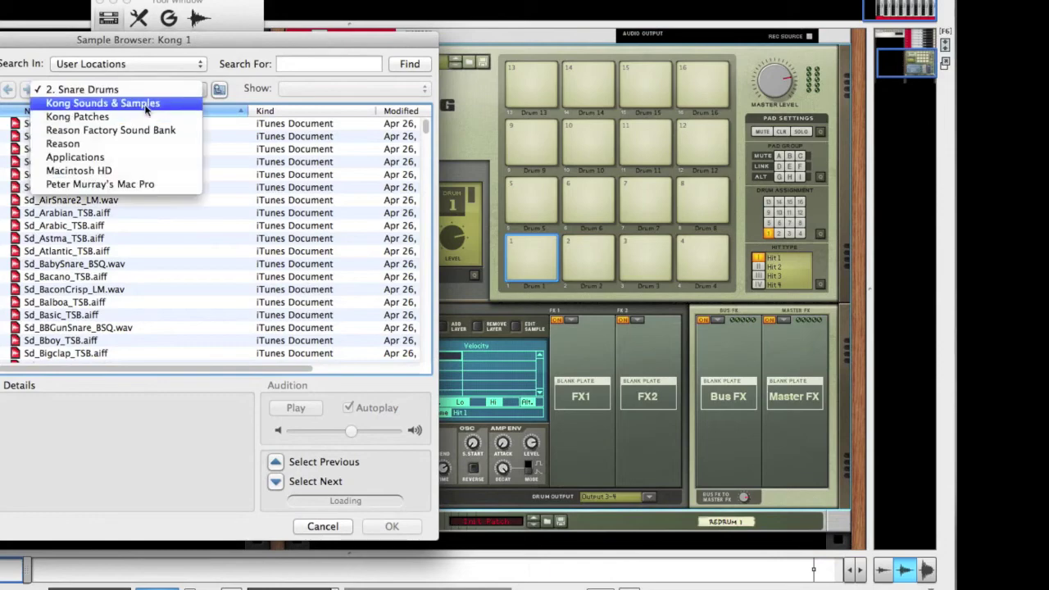
pyautogui.click(145, 104)
pyautogui.click(51, 124)
pyautogui.doubleClick(52, 124)
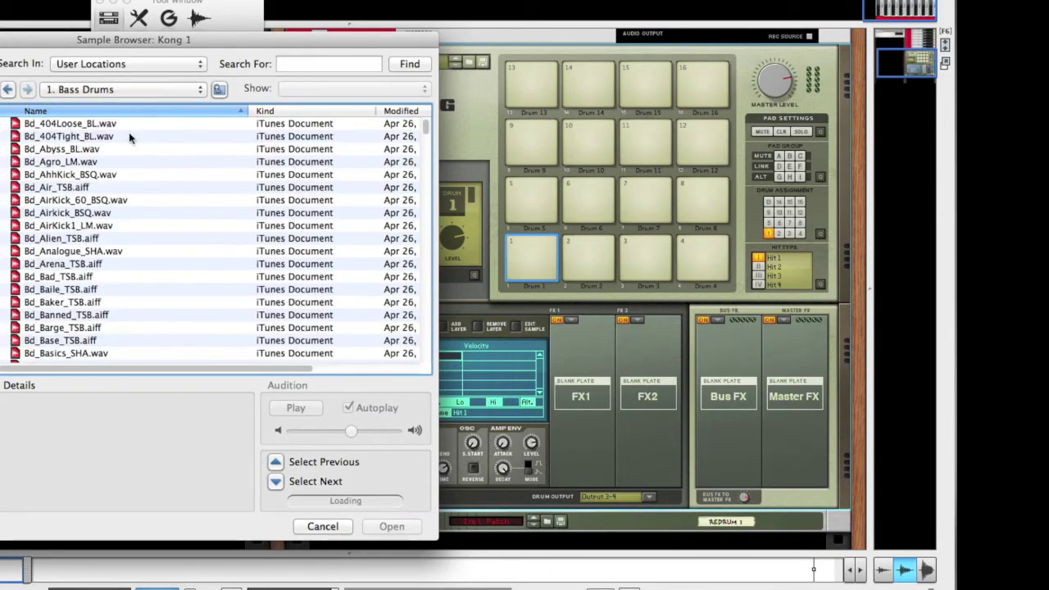
pyautogui.click(64, 236)
pyautogui.doubleClick(64, 236)
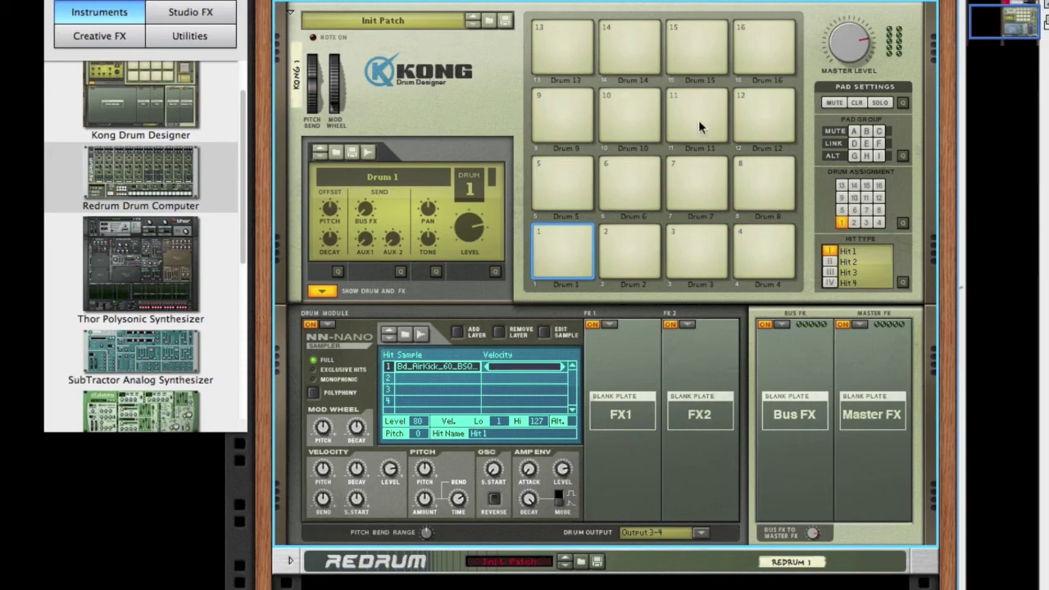
# - Load the House Basic.kong patch into Kong and unfold the Redrum
pyautogui.click(493, 23)
pyautogui.click(270, 113)
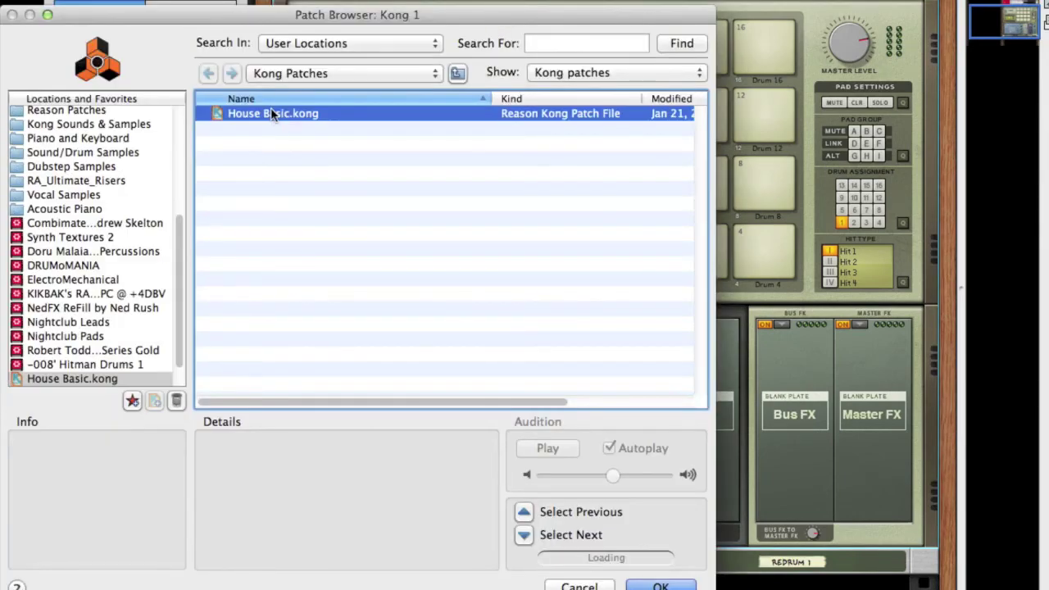
pyautogui.click(659, 584)
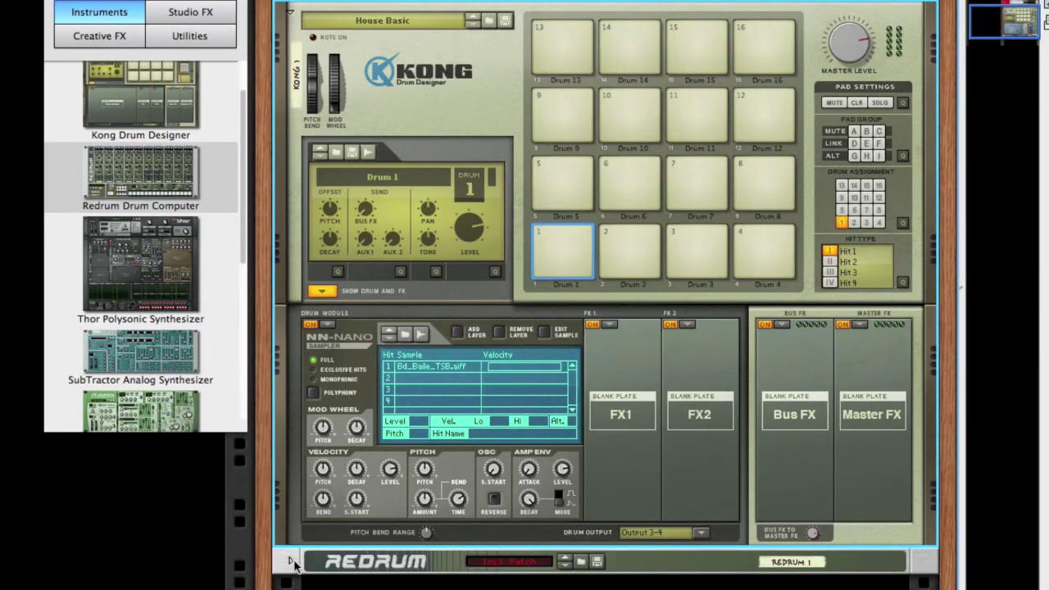
pyautogui.click(290, 561)
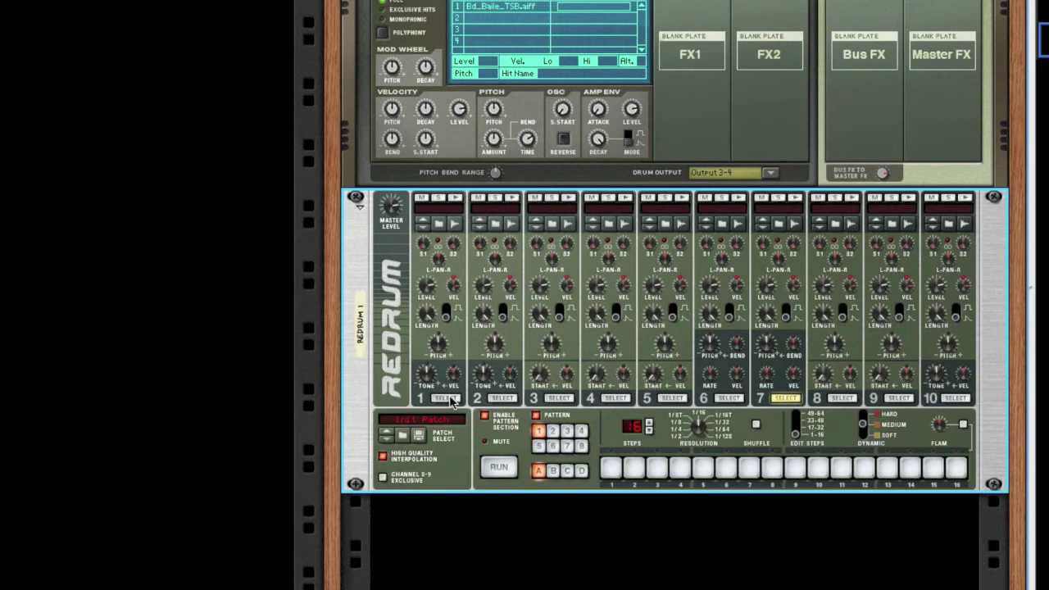
# - Add a step-13 hit to Redrum channel 7 and start the pattern running
pyautogui.click(449, 399)
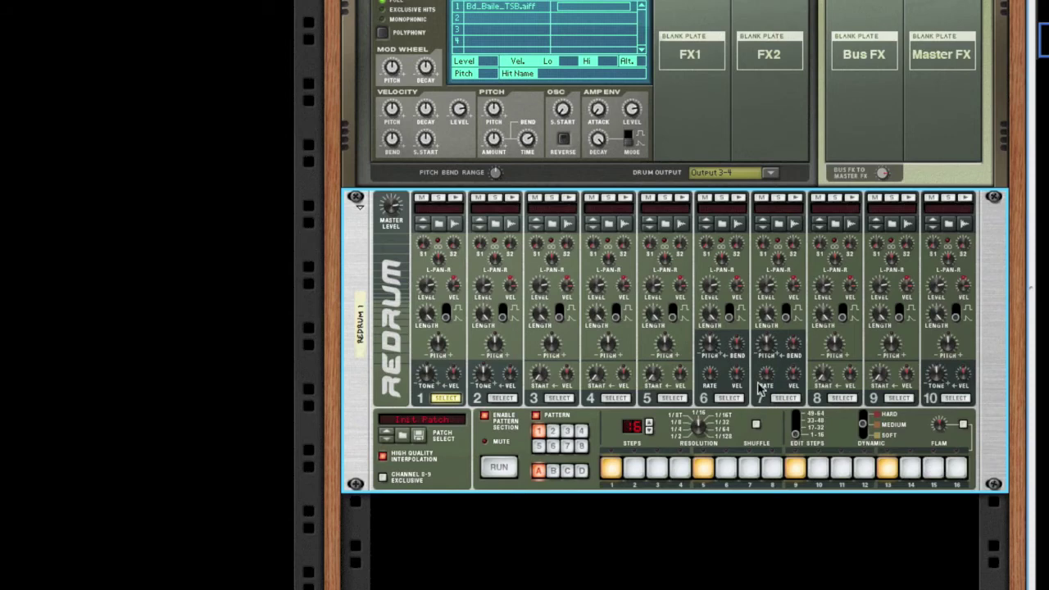
pyautogui.click(783, 399)
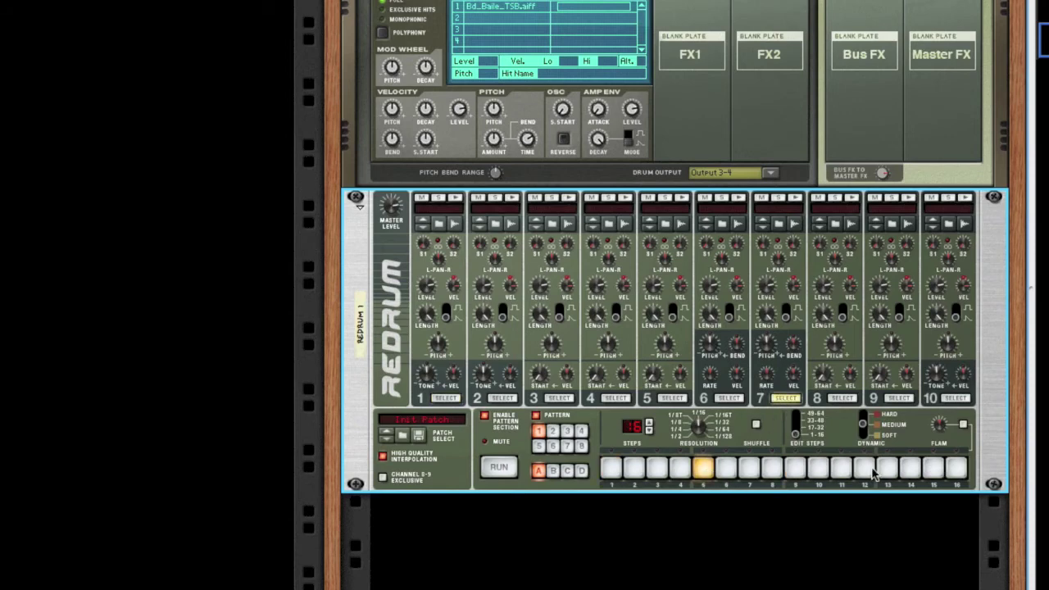
pyautogui.click(889, 467)
pyautogui.click(498, 468)
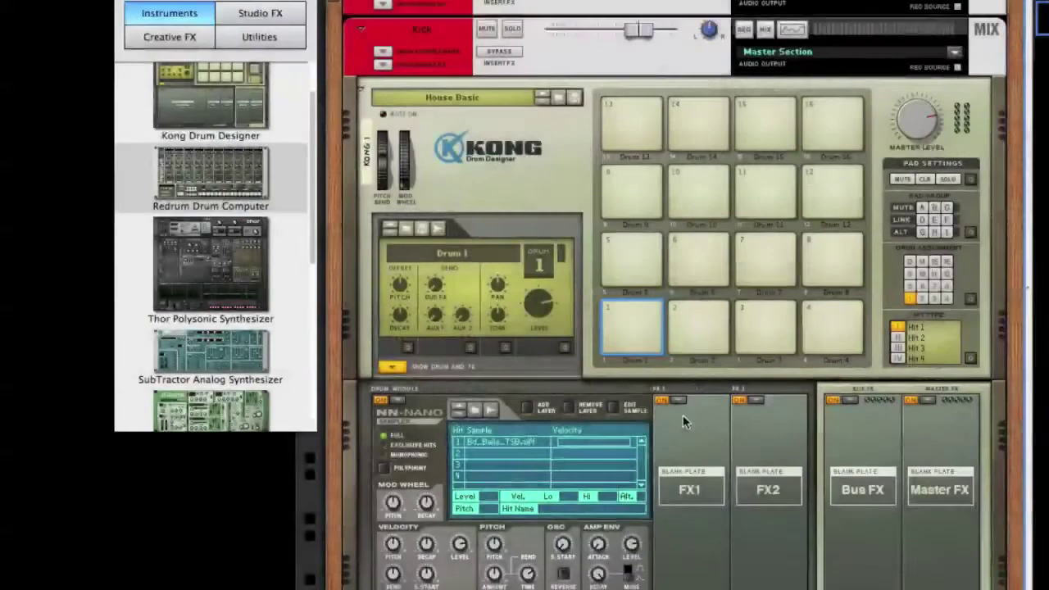
pyautogui.scroll(-5, 682, 414)
# - Hide the device palette and show the Main Mixer with all eight drum channels
pyautogui.scroll(5, 623, 508)
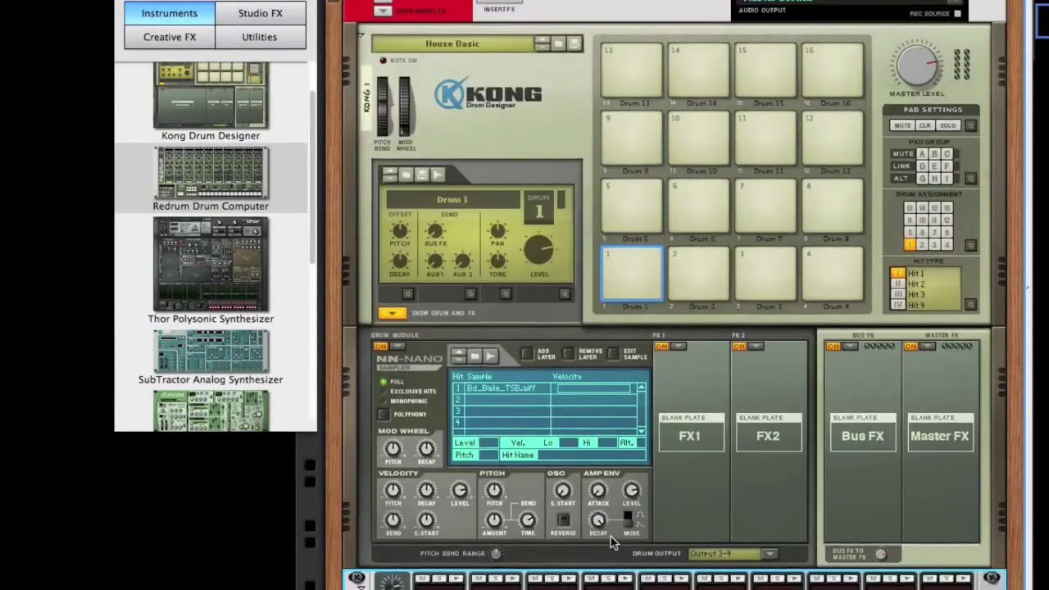
pyautogui.scroll(2, 623, 459)
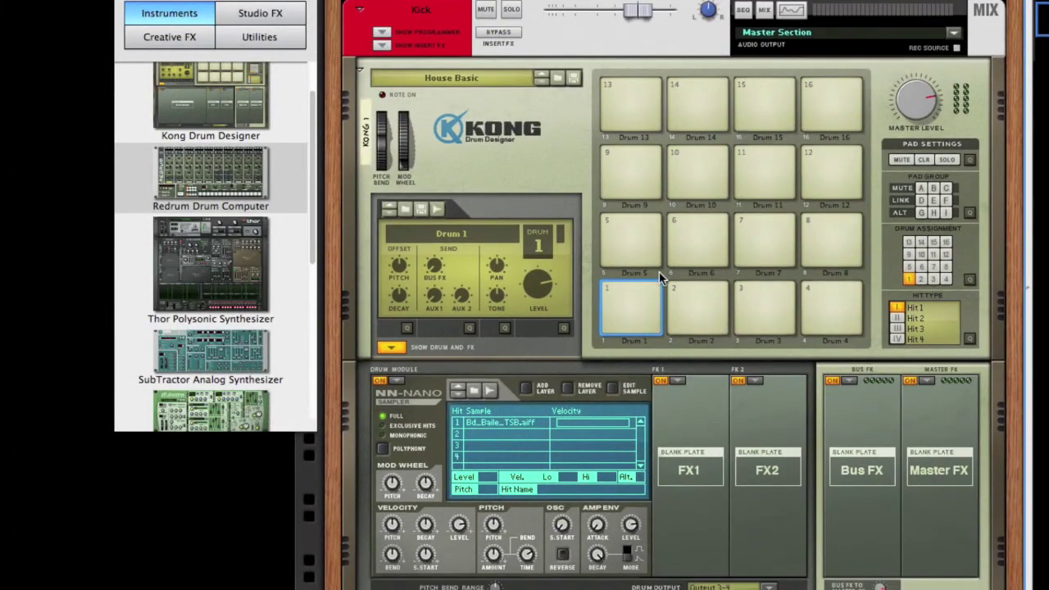
pyautogui.scroll(10, 648, 299)
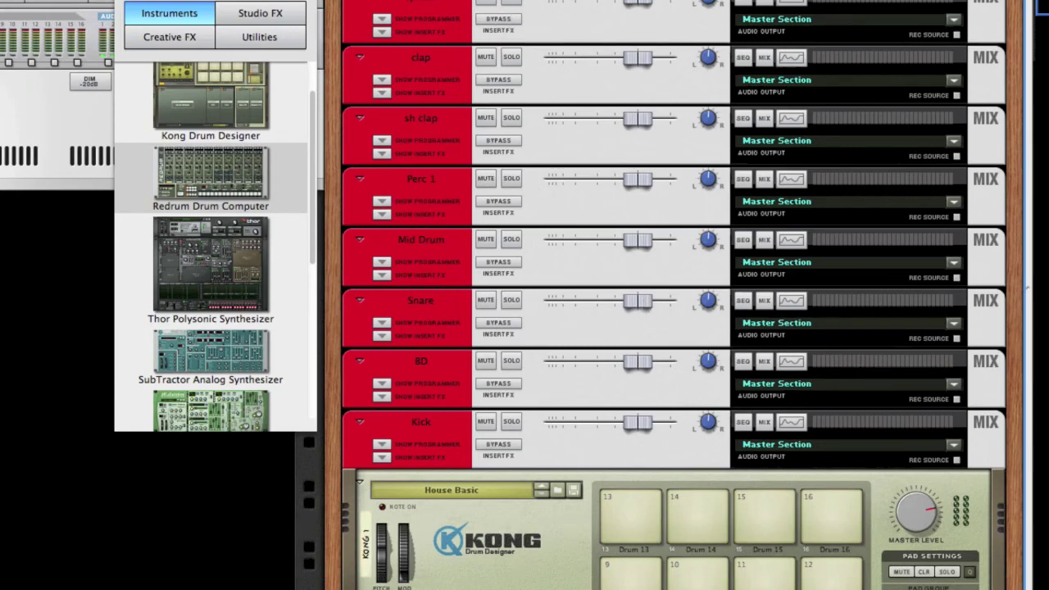
pyautogui.press('F8')
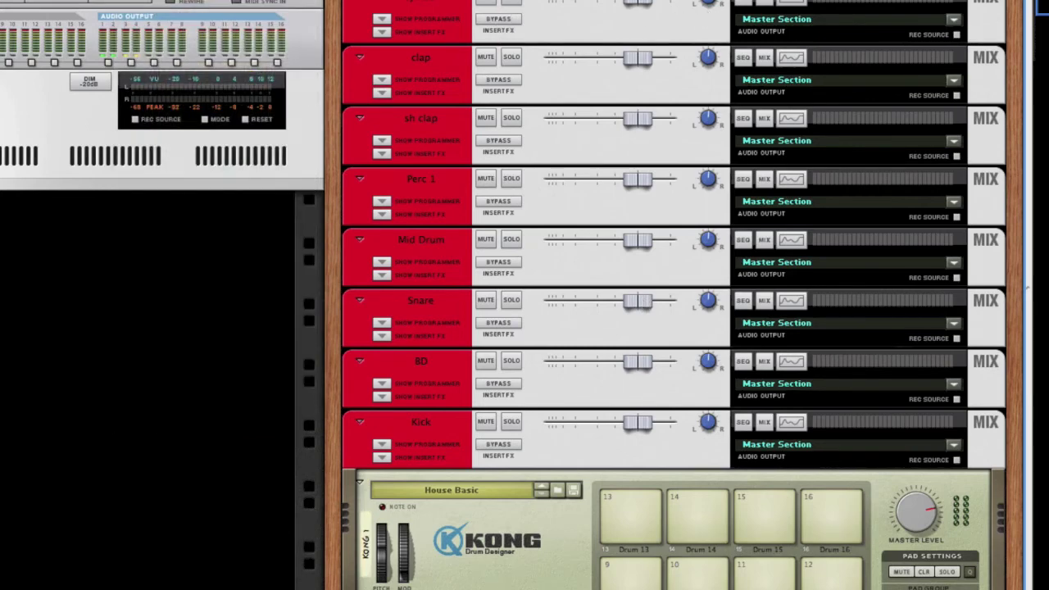
pyautogui.press('F5')
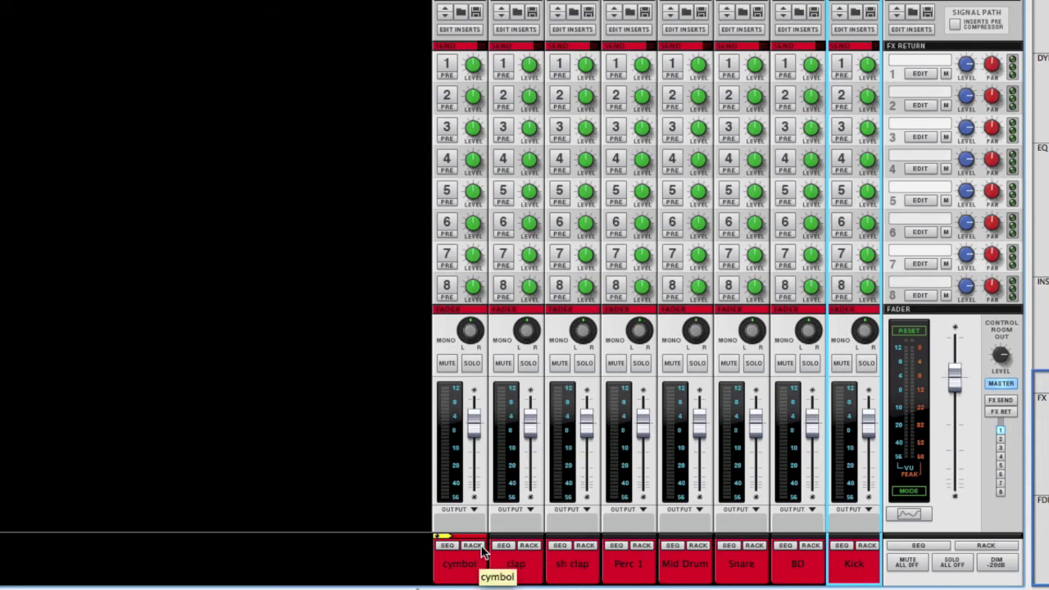
# - Save the song as 'Drum Template' via Save As, replacing 'Set Up' with 'Template'
pyautogui.scroll(-1, 793, 568)
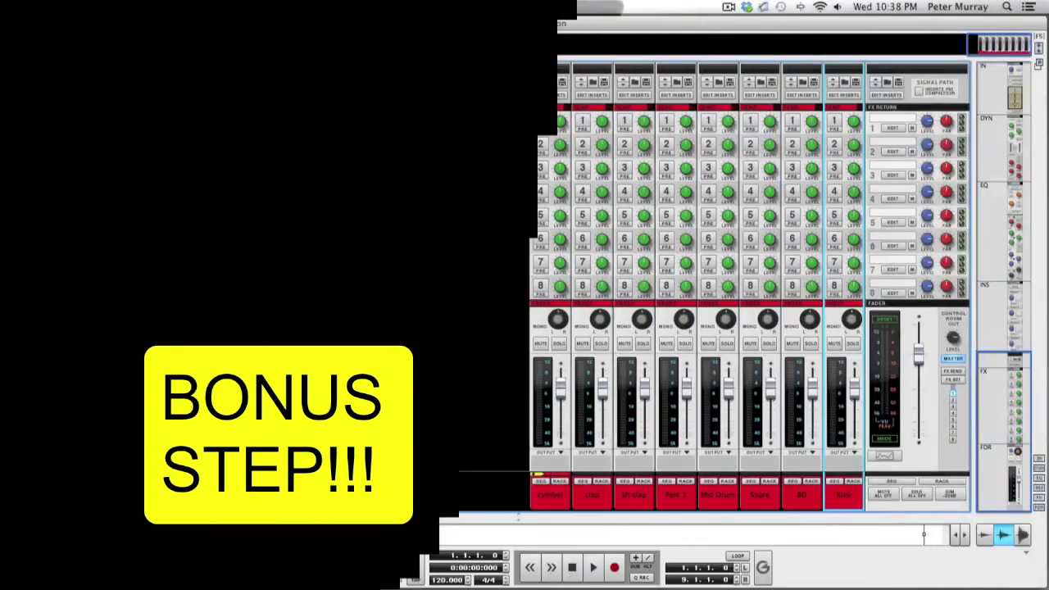
pyautogui.click(89, 6)
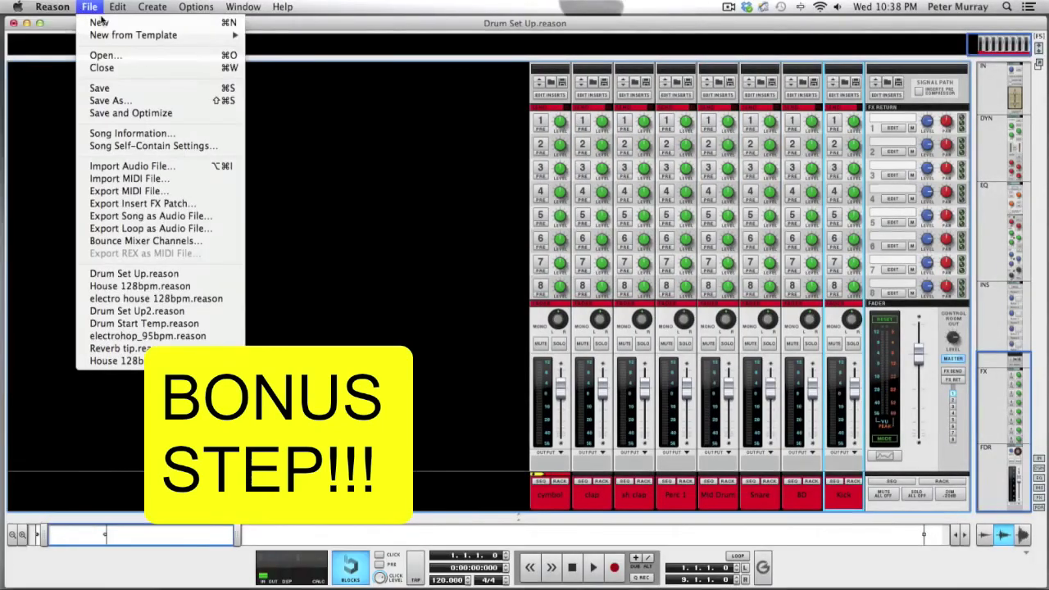
pyautogui.click(109, 100)
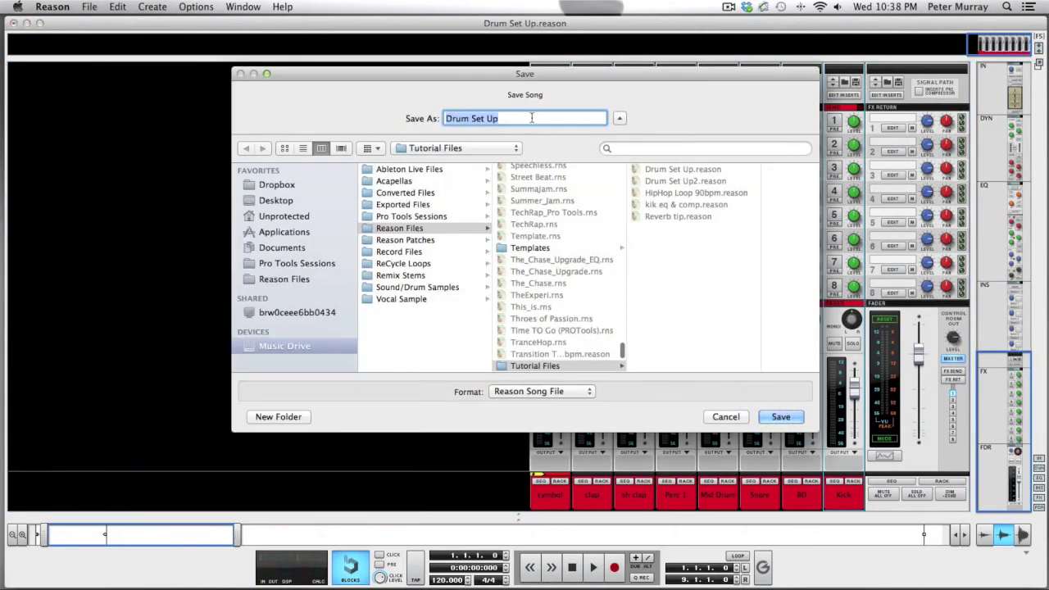
pyautogui.moveTo(530, 118); pyautogui.dragTo(468, 119)
pyautogui.write('Templa')
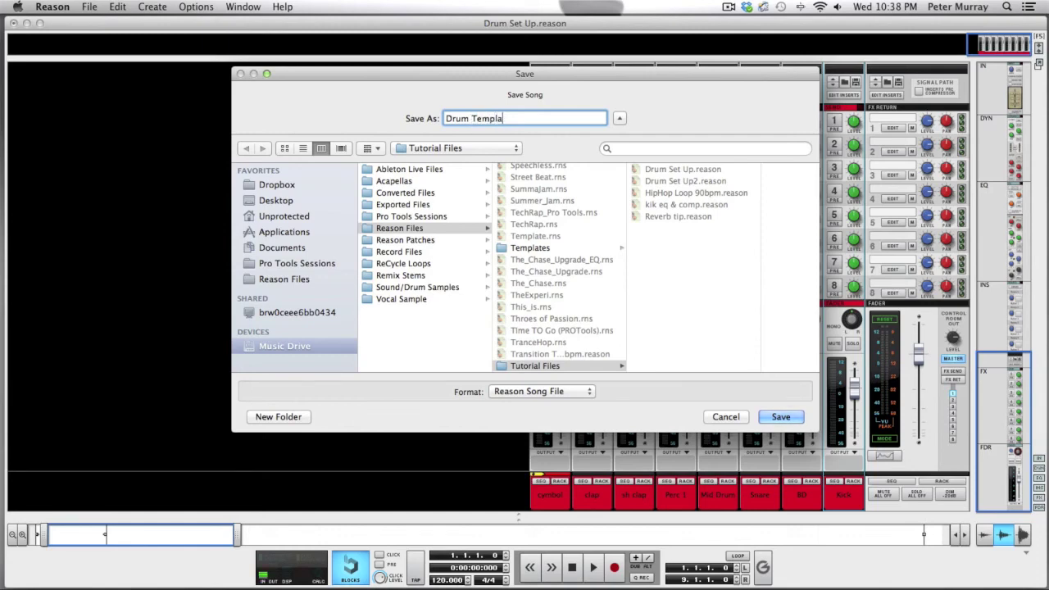
pyautogui.write('te')
pyautogui.click(781, 416)
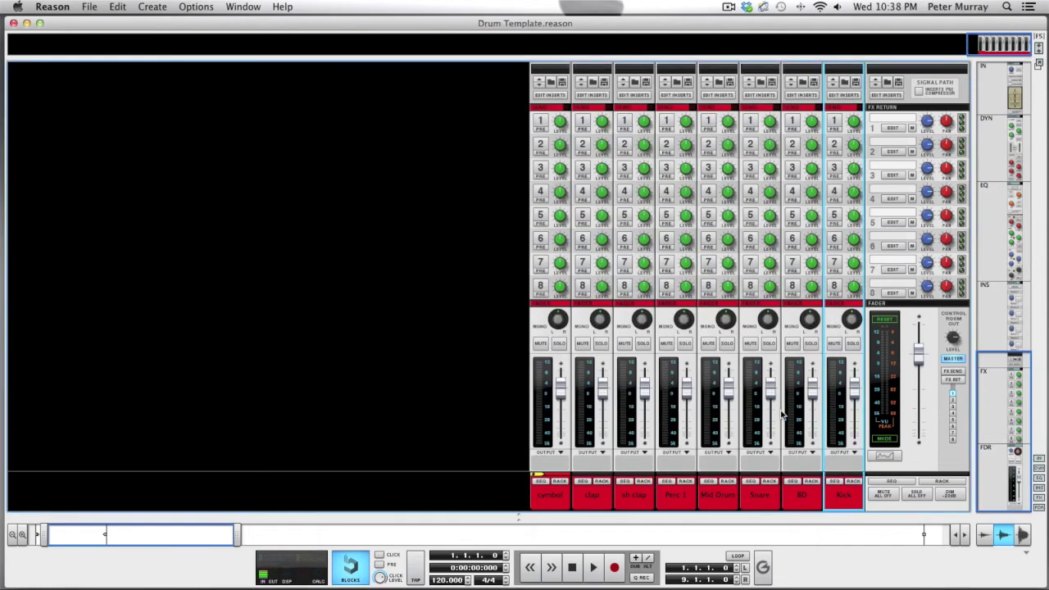